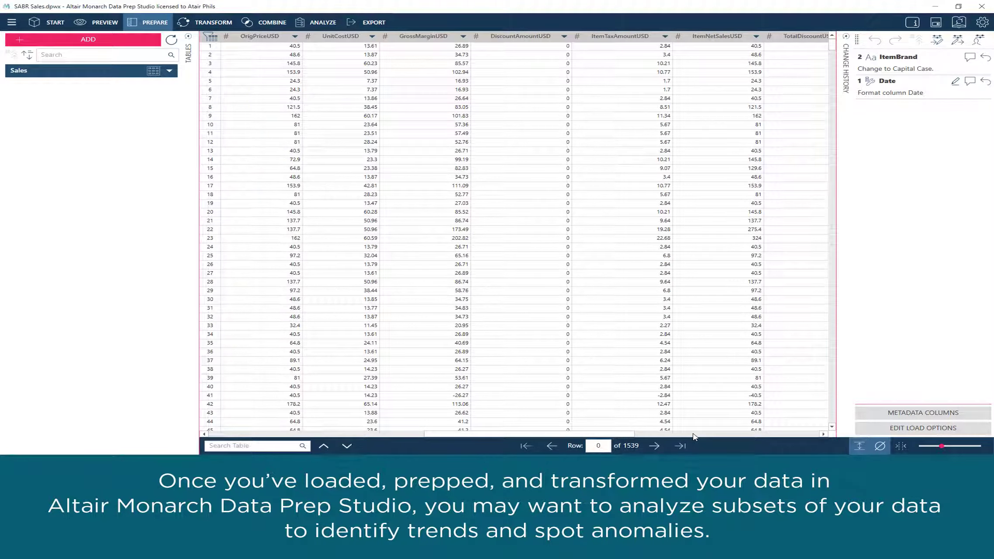
# Step: Page through the Sales table's columns and scroll its rows to review the data
pyautogui.click(693, 434)
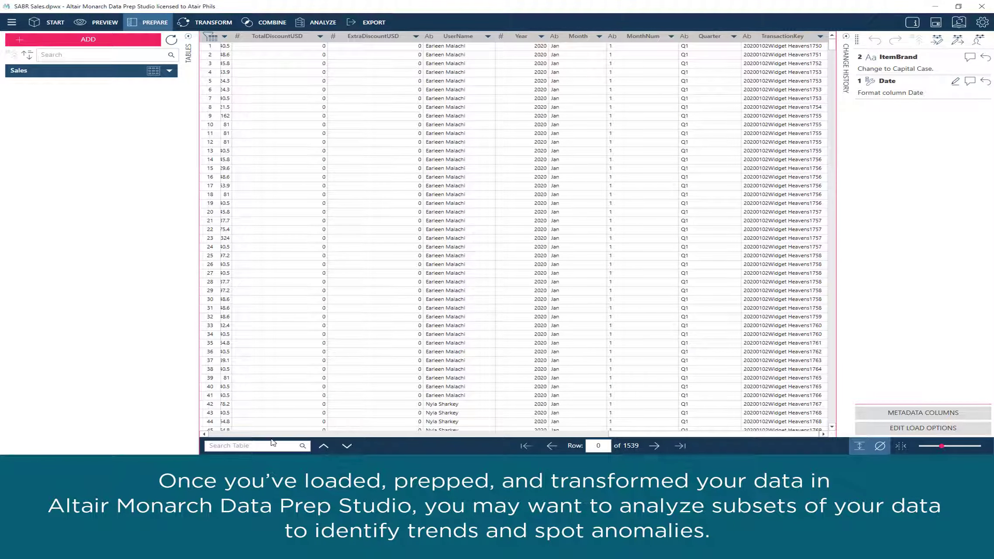
pyautogui.click(227, 434)
pyautogui.click(223, 435)
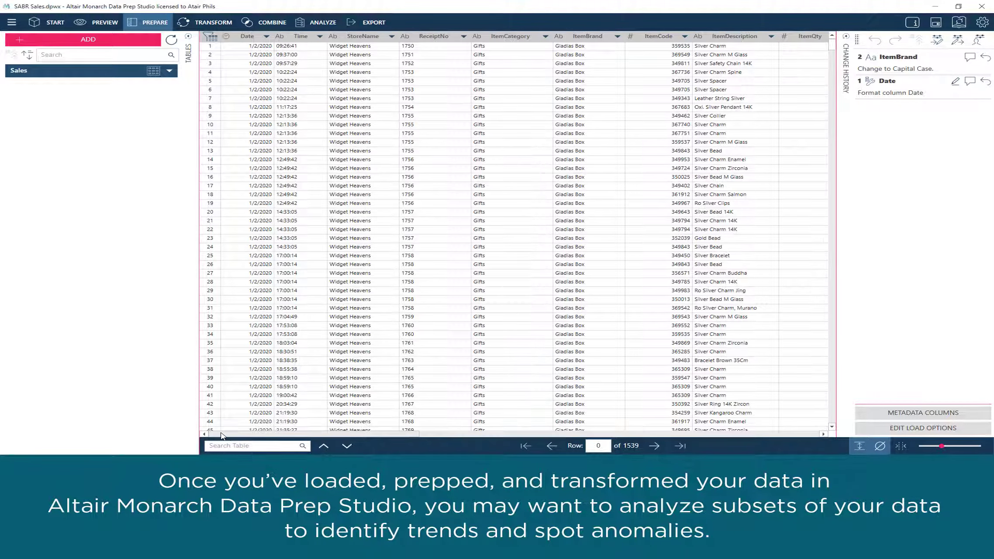
pyautogui.scroll(-6, 489, 219)
pyautogui.scroll(-14, 489, 218)
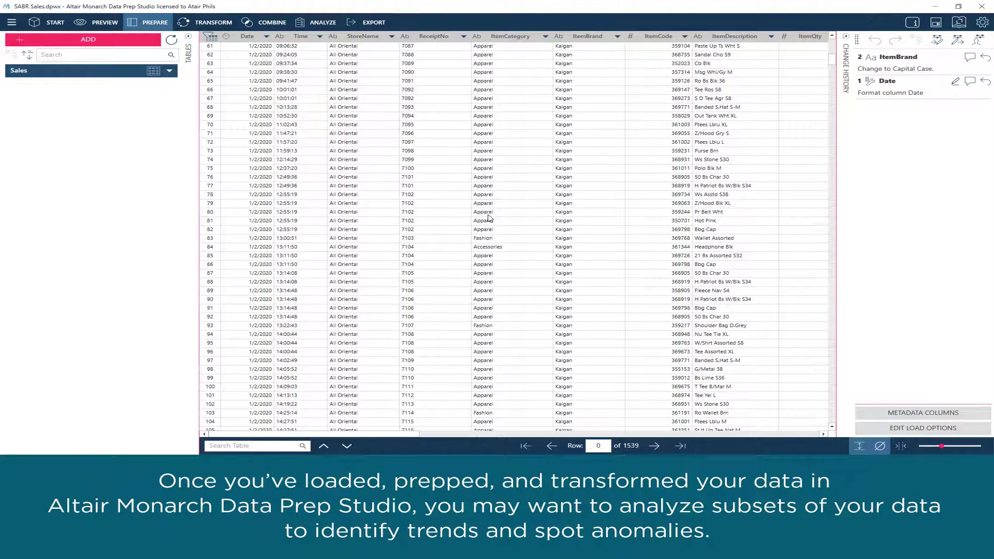
pyautogui.scroll(20, 489, 221)
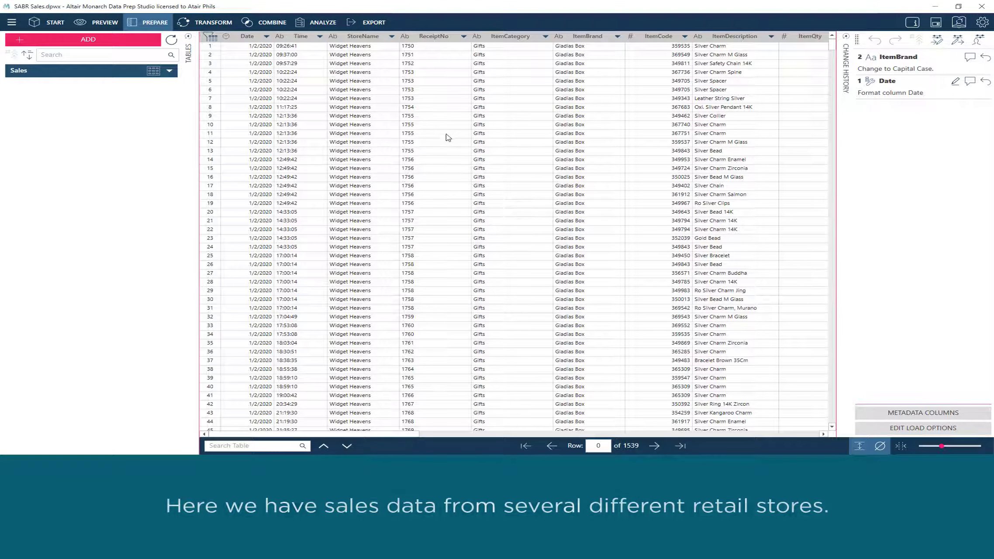
# Step: Select the StoreName, ItemCategory, ItemBrand, ItemDescription, OrigPriceUSD and UnitCostUSD columns
pyautogui.click(353, 39)
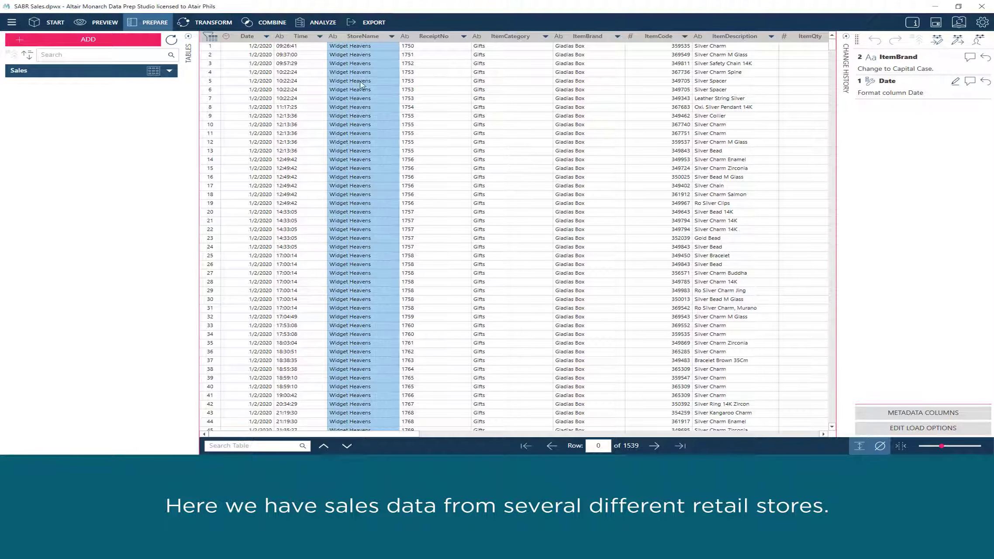
pyautogui.scroll(-16, 377, 213)
pyautogui.scroll(16, 367, 236)
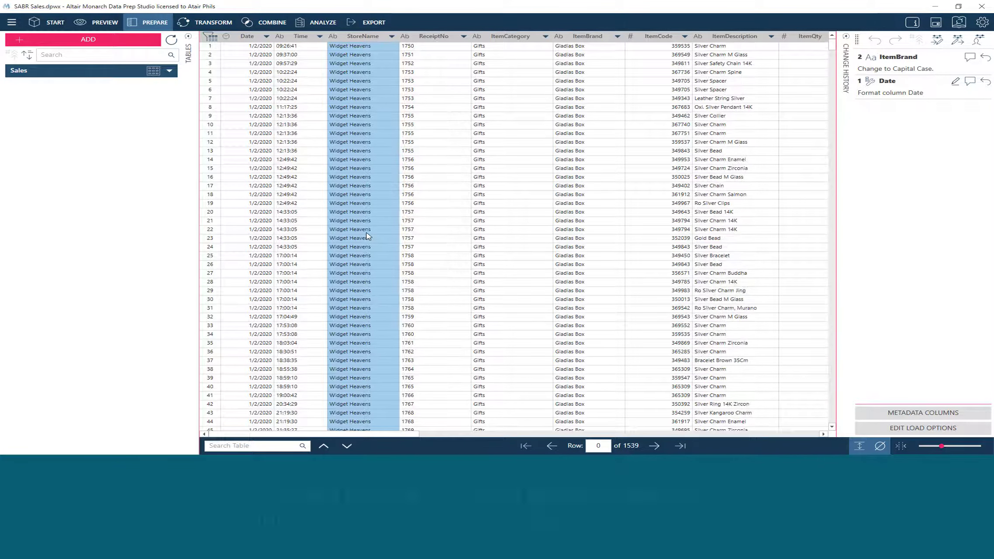
pyautogui.click(491, 39)
pyautogui.click(586, 39)
pyautogui.click(727, 35)
pyautogui.click(772, 435)
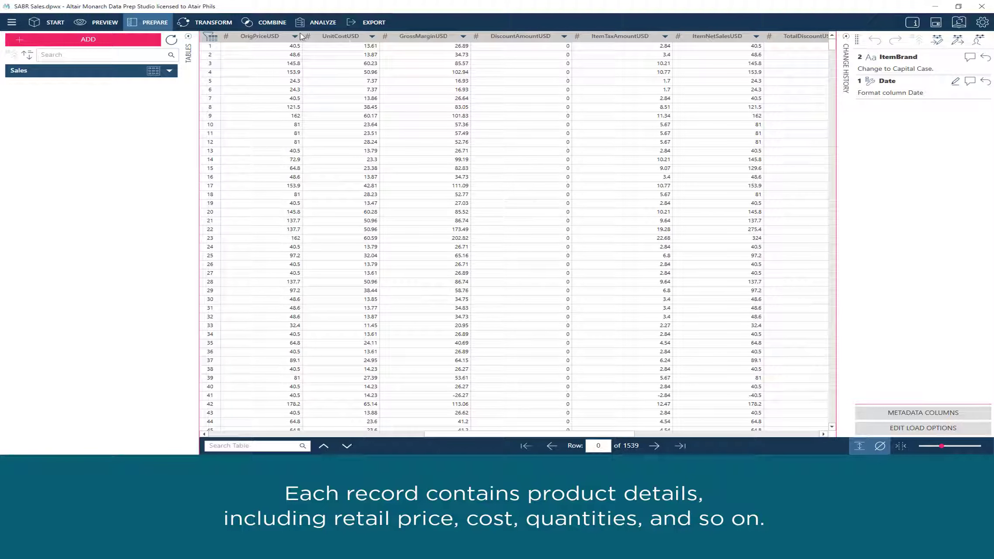
pyautogui.click(275, 36)
pyautogui.click(354, 35)
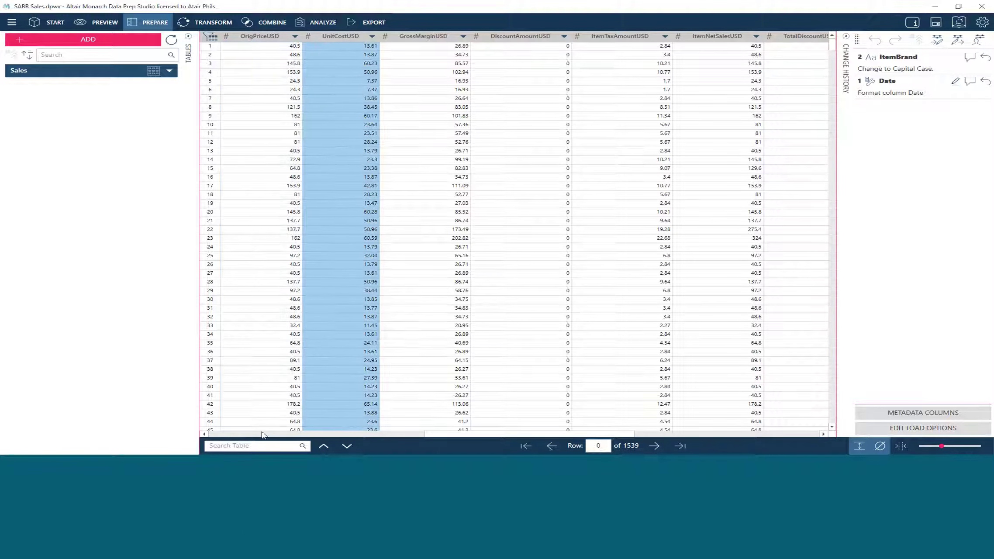
# Step: Select the ItemQty column, return to the Date column, and start a new formula filter
pyautogui.click(262, 435)
pyautogui.click(758, 36)
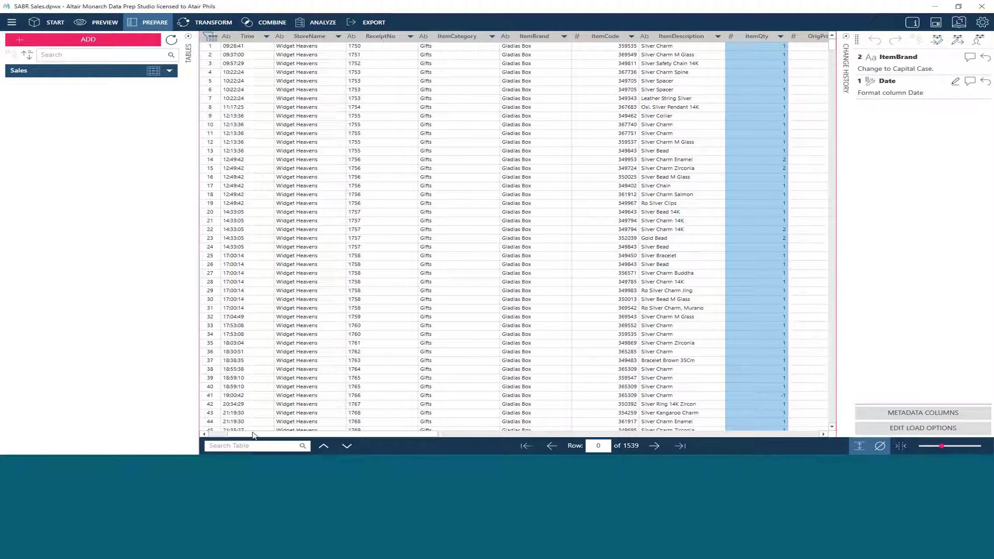
pyautogui.click(215, 435)
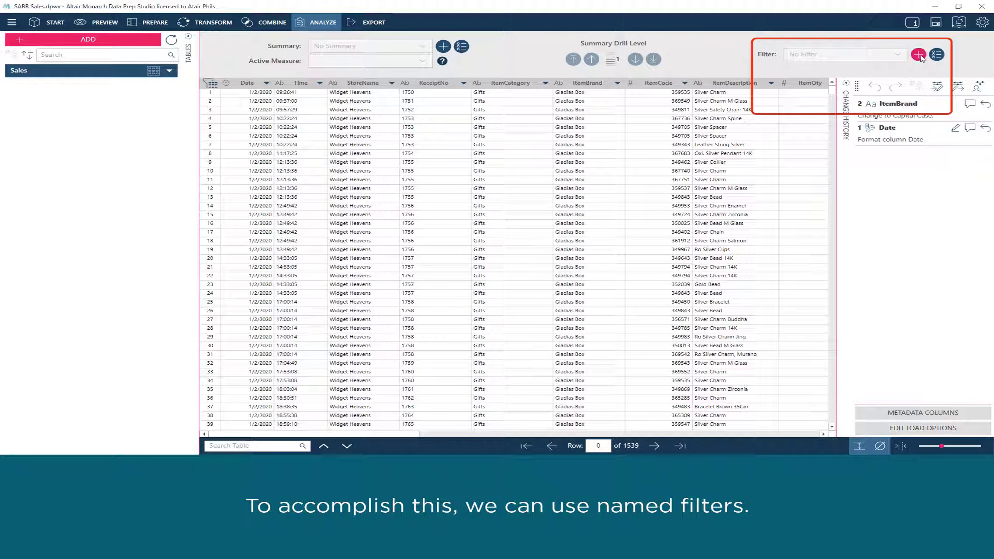
pyautogui.click(918, 54)
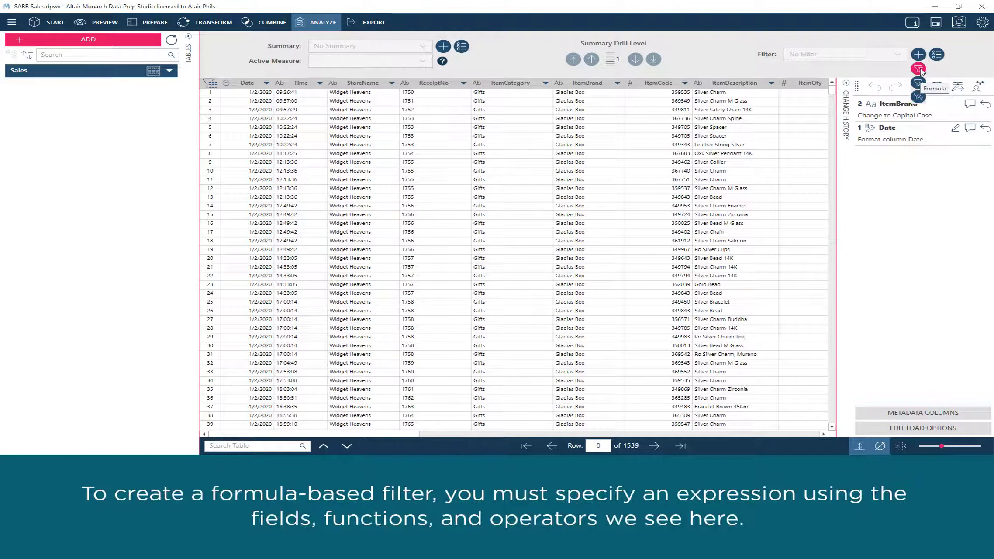
pyautogui.click(919, 69)
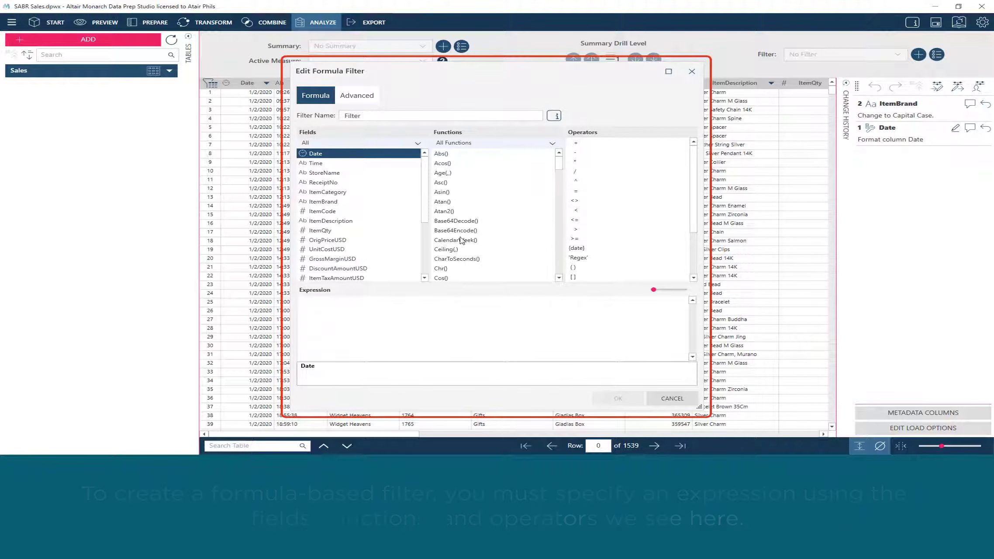
# Step: Build the formula [ItemNetSalesUSD]>=50 and apply it to the Sales table
pyautogui.scroll(-4, 426, 248)
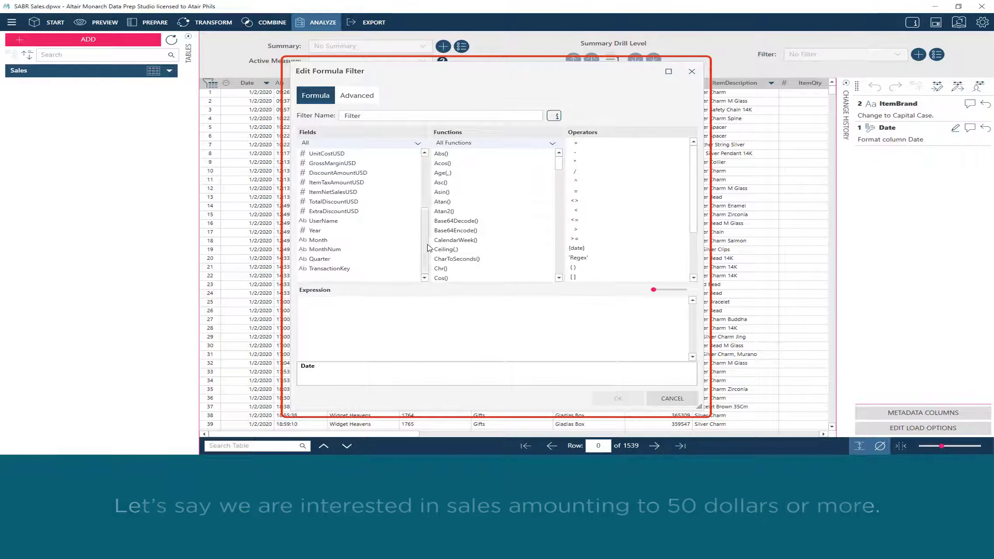
pyautogui.doubleClick(352, 192)
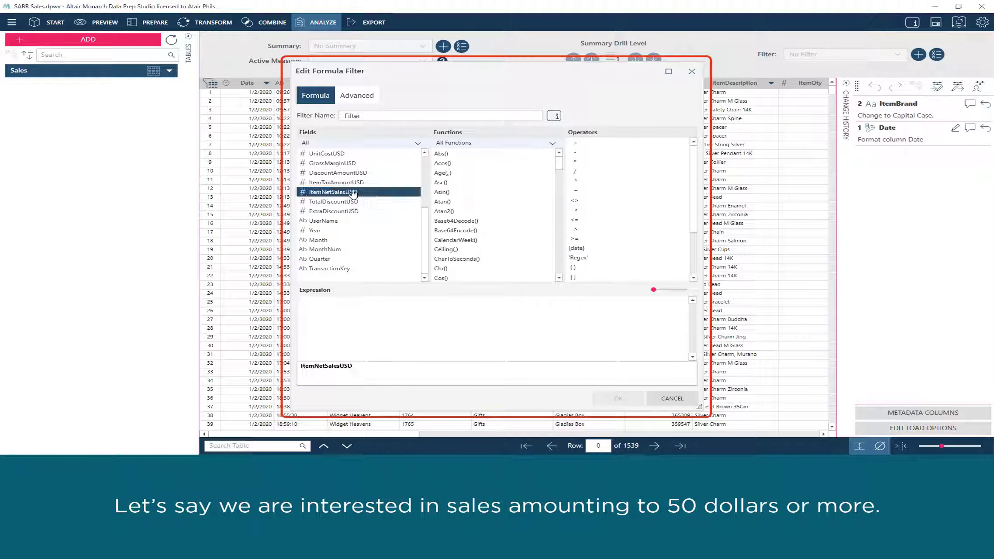
pyautogui.doubleClick(577, 239)
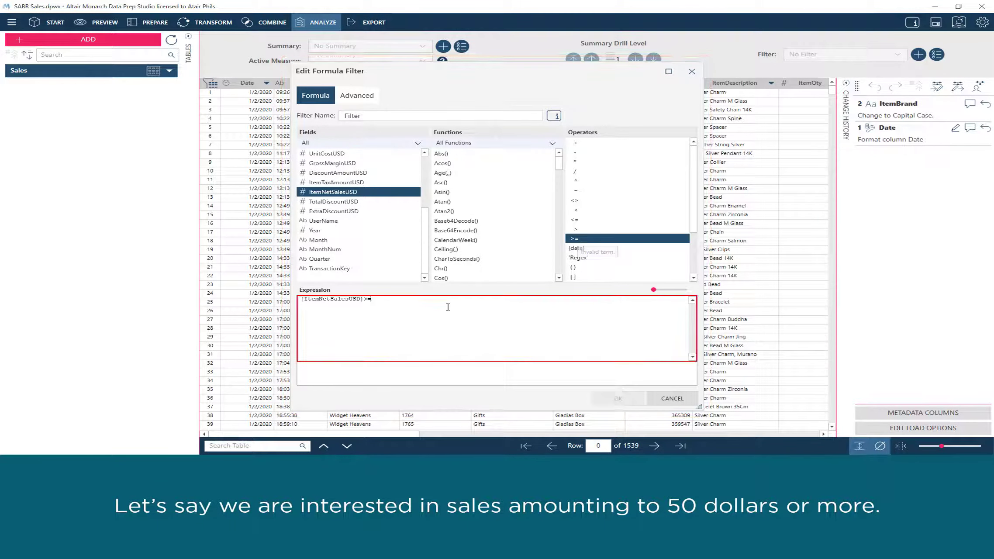
pyautogui.write('50')
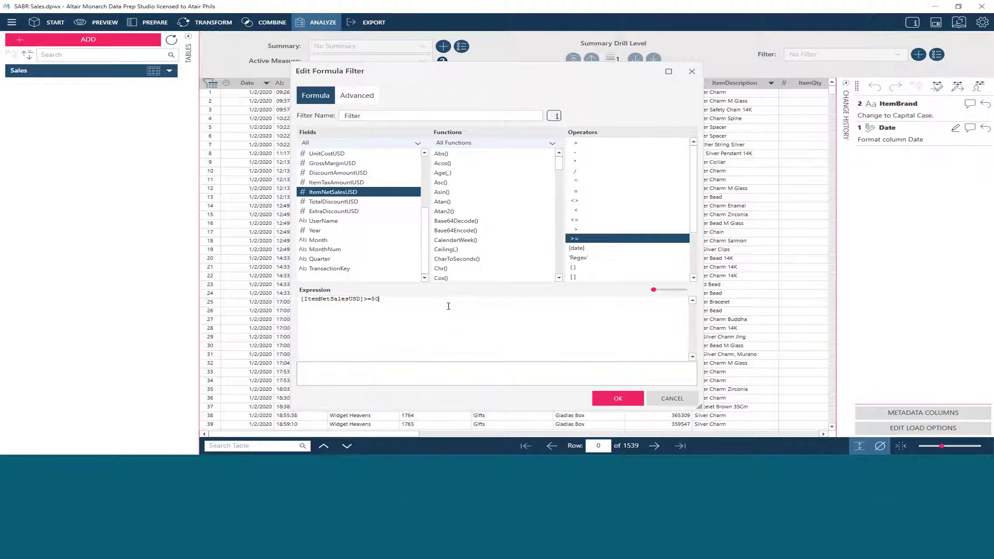
pyautogui.click(617, 398)
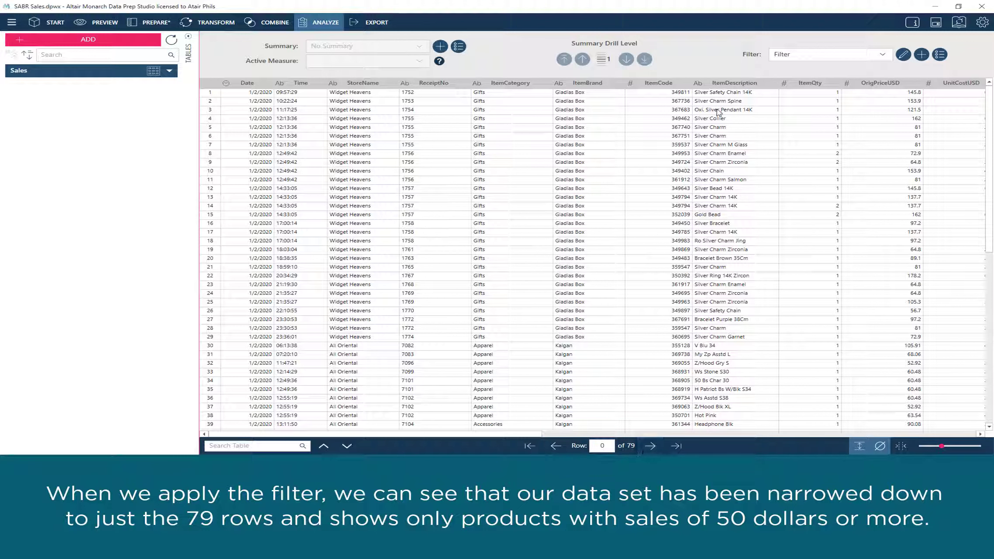
pyautogui.click(924, 434)
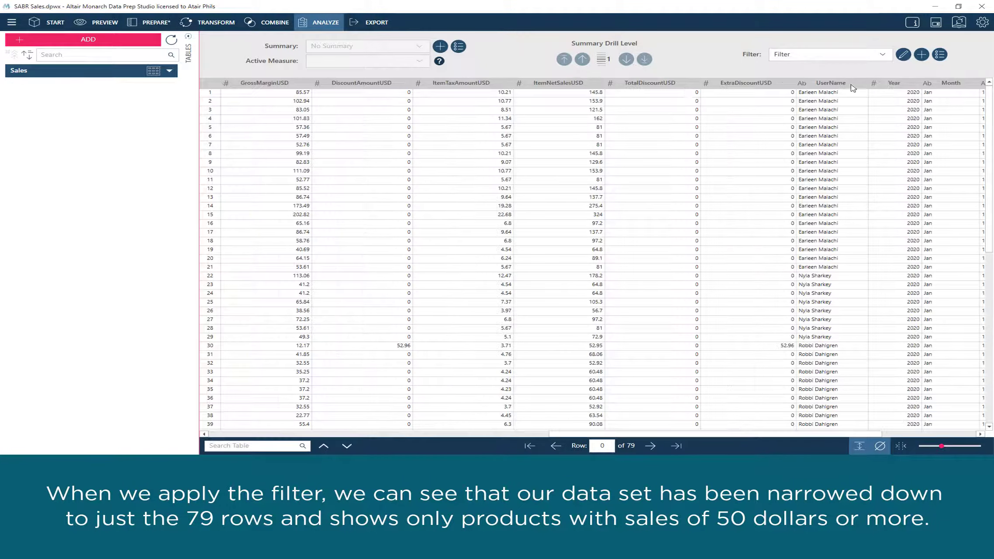
pyautogui.click(543, 83)
pyautogui.scroll(-8, 570, 324)
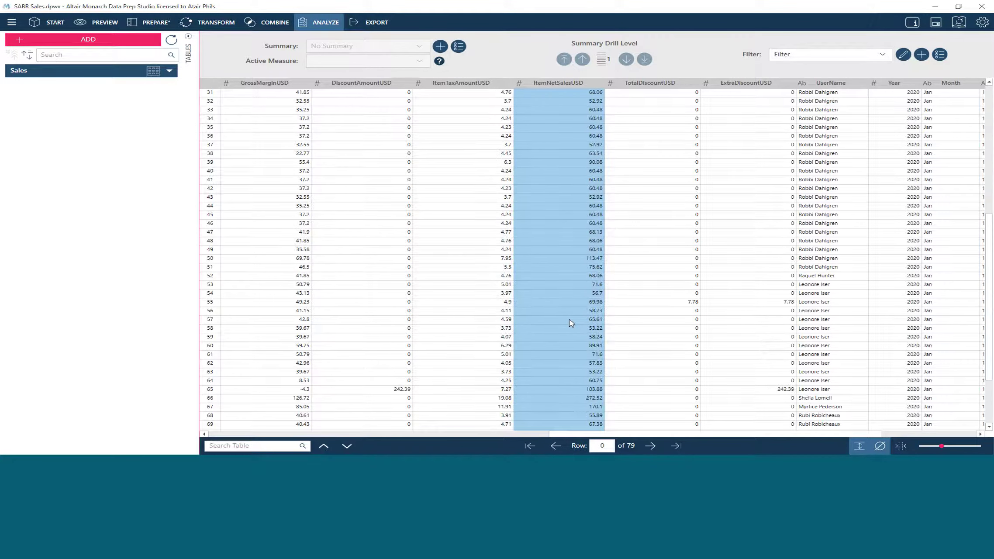
pyautogui.scroll(8, 570, 324)
pyautogui.click(879, 55)
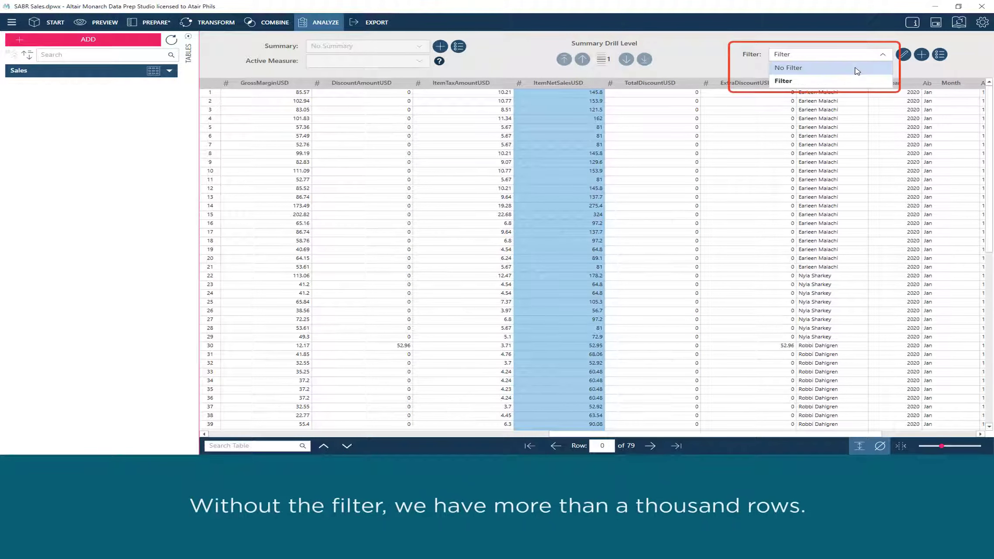
pyautogui.click(853, 81)
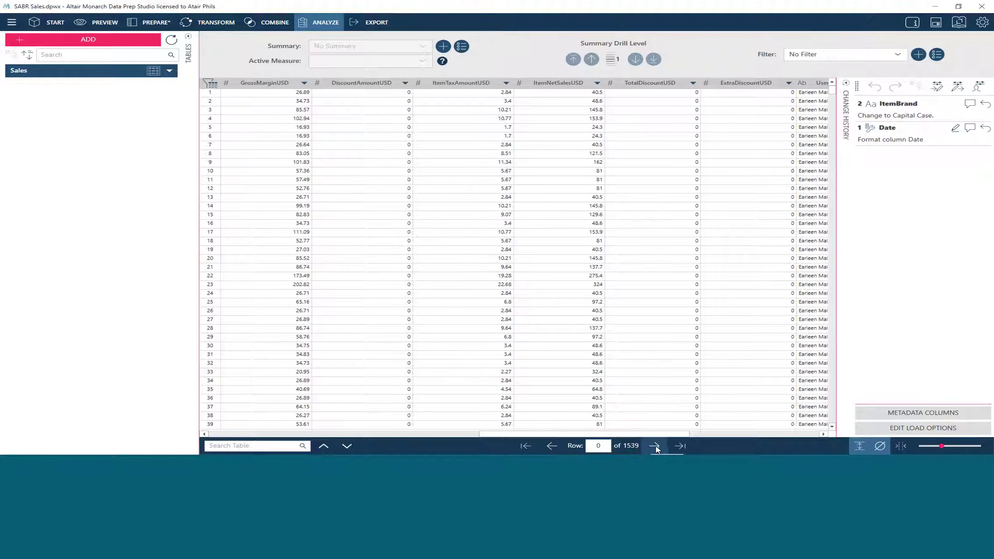
pyautogui.click(829, 56)
pyautogui.click(799, 81)
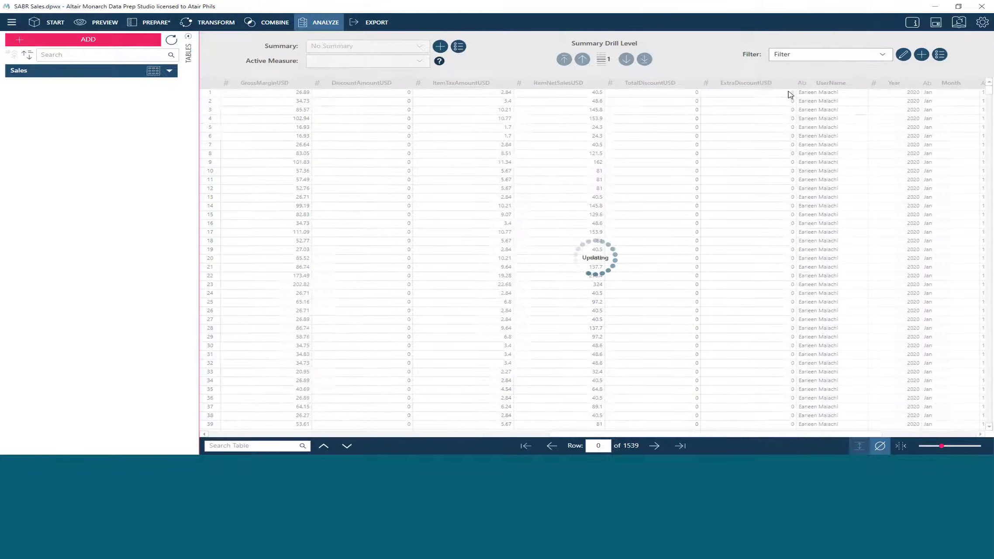
pyautogui.click(216, 435)
pyautogui.click(223, 435)
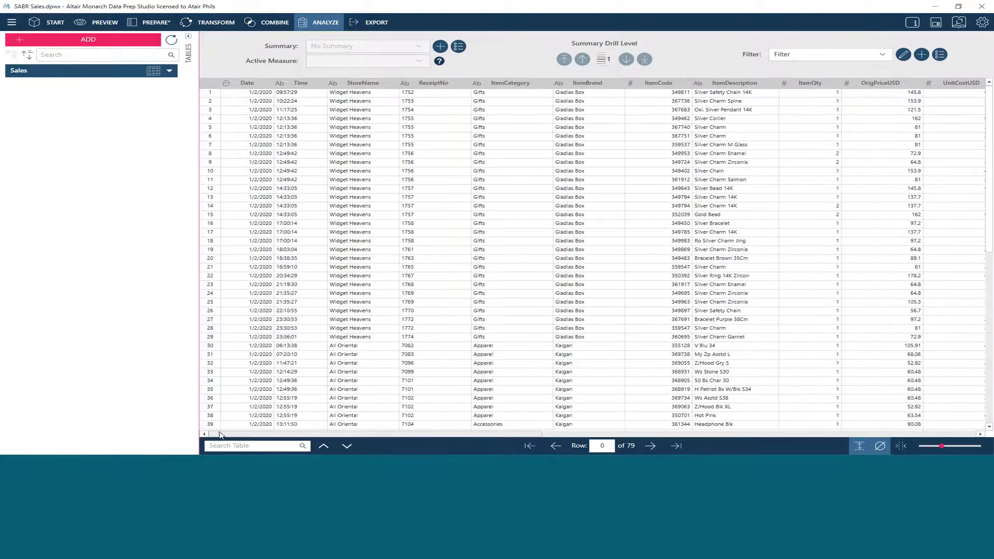
# Step: Rename the formula filter to 'Sales >= 50', leaving Advanced options unchanged, and save it
pyautogui.click(903, 54)
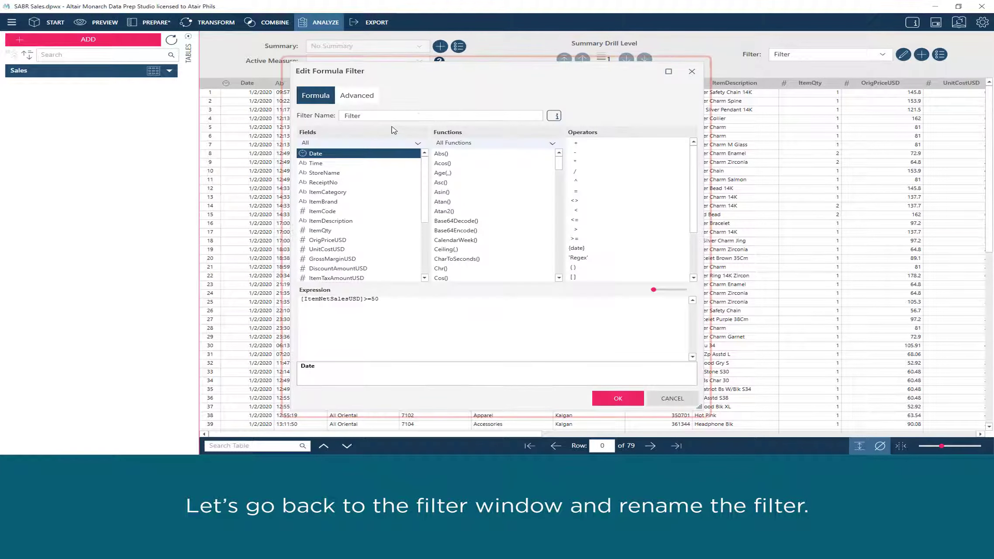
pyautogui.write('Sales >= 50')
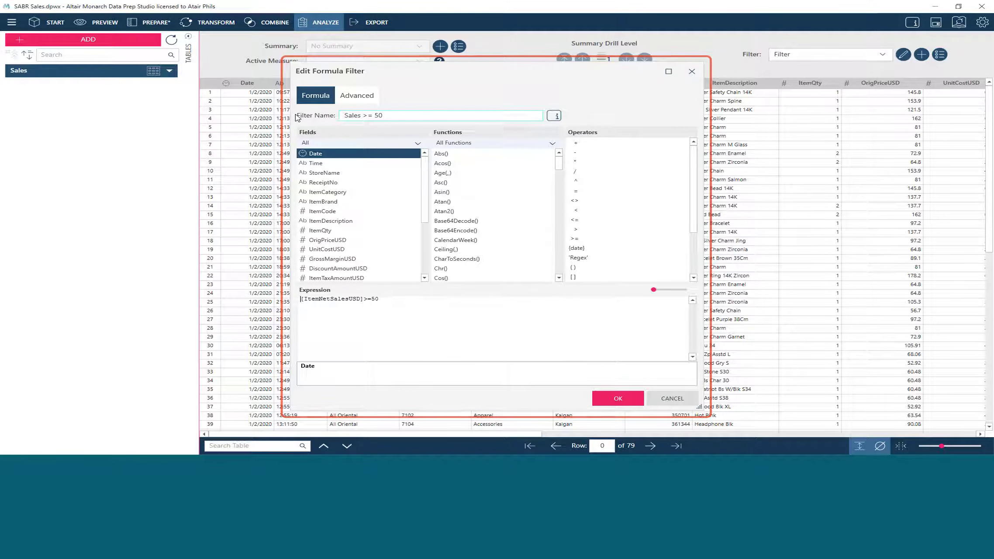
pyautogui.click(352, 96)
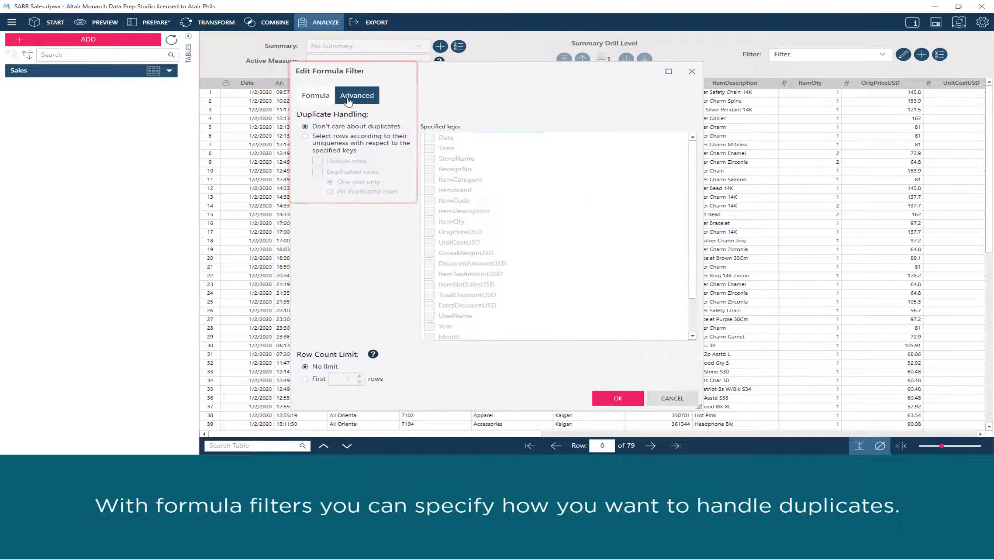
pyautogui.click(319, 136)
pyautogui.click(326, 128)
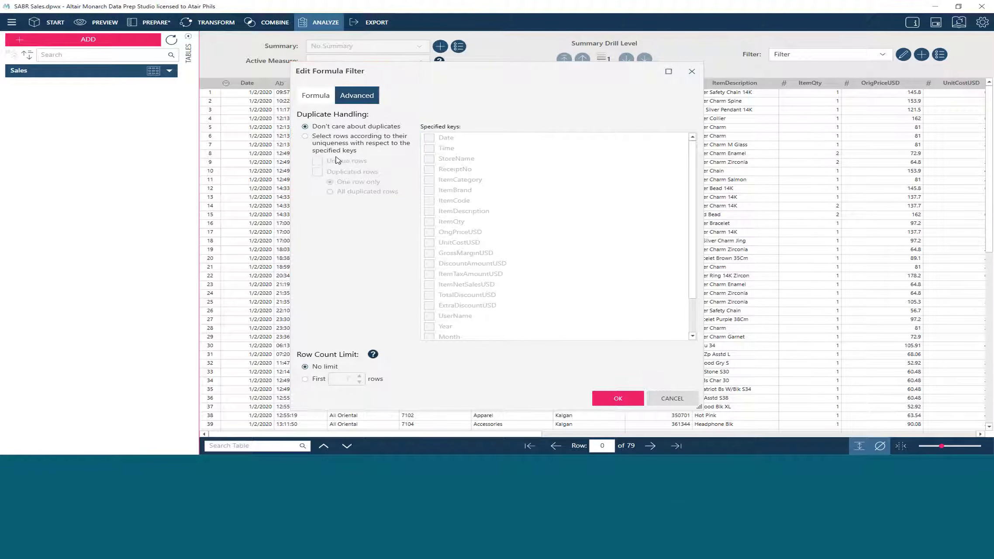
pyautogui.click(374, 354)
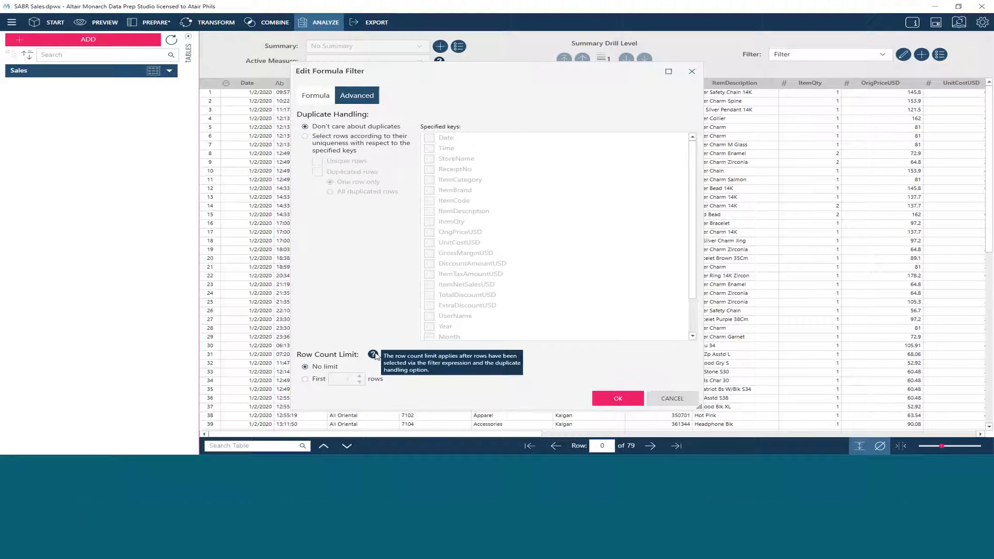
pyautogui.click(316, 101)
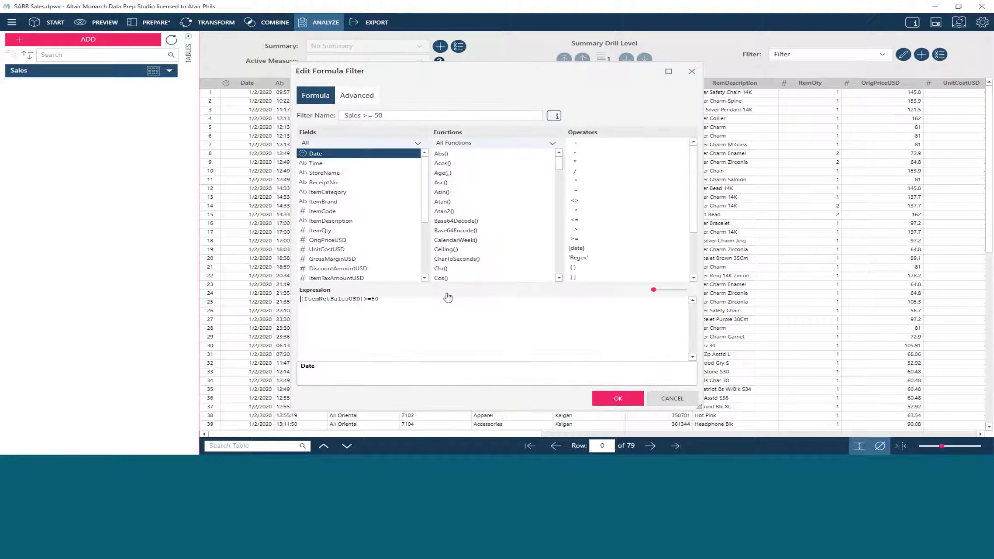
pyautogui.click(613, 398)
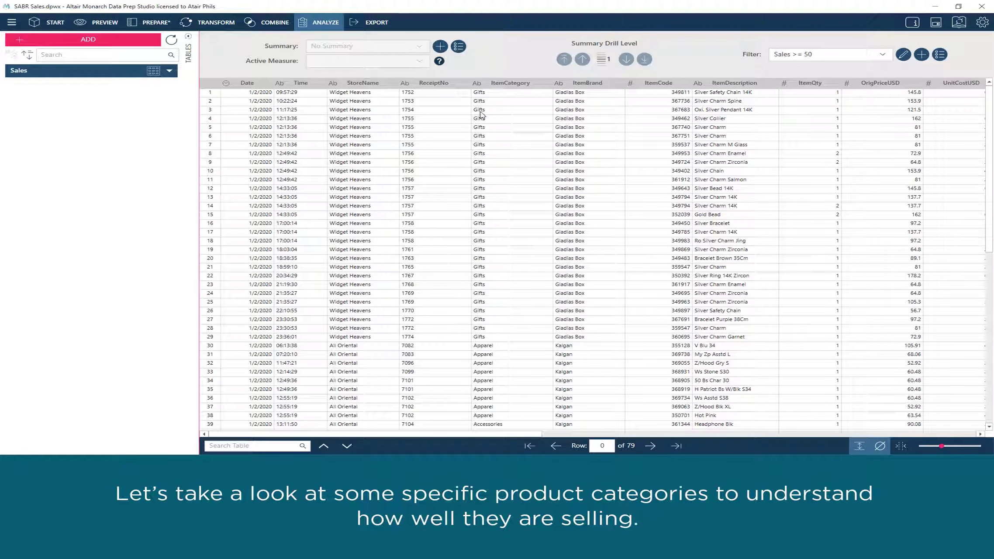
pyautogui.click(500, 83)
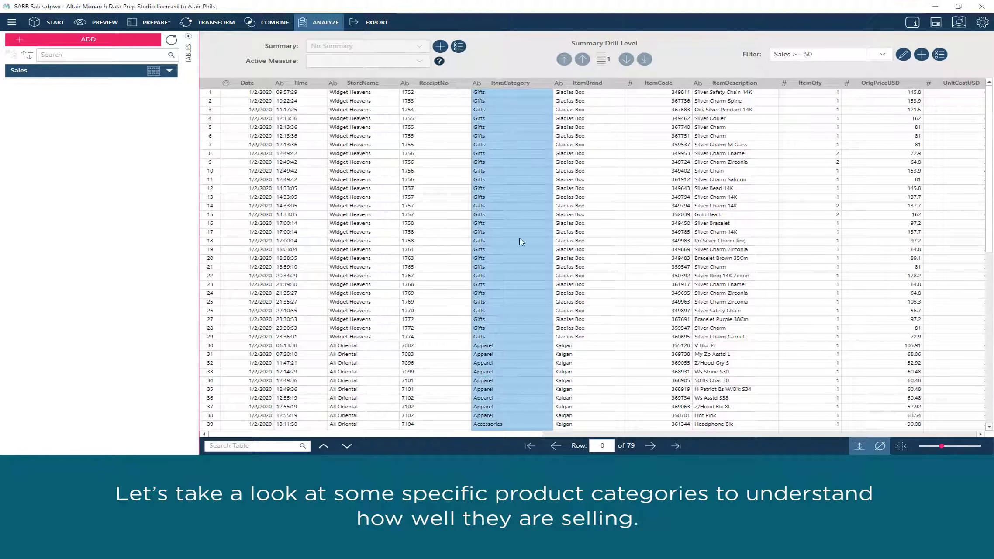
pyautogui.scroll(-10, 510, 292)
pyautogui.scroll(10, 510, 306)
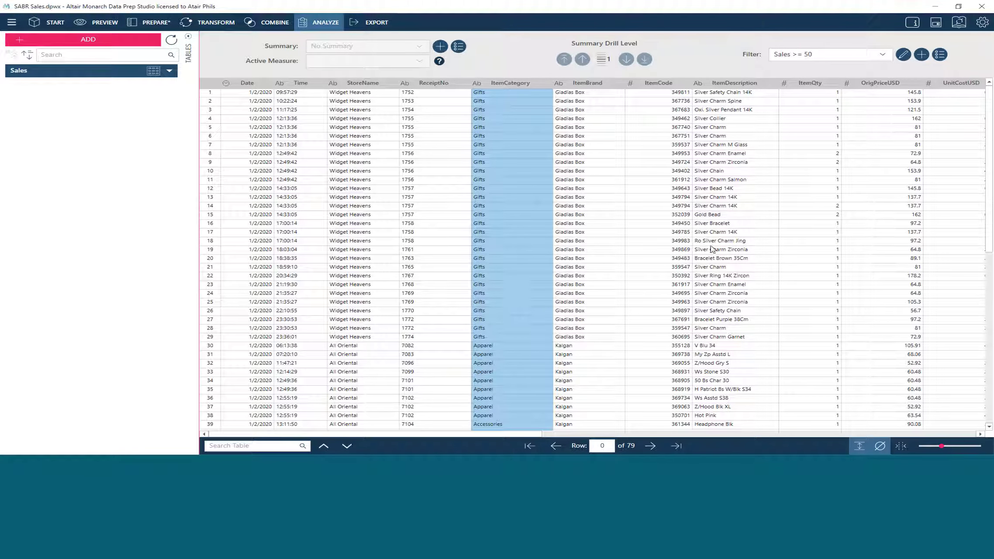
pyautogui.moveTo(921, 55)
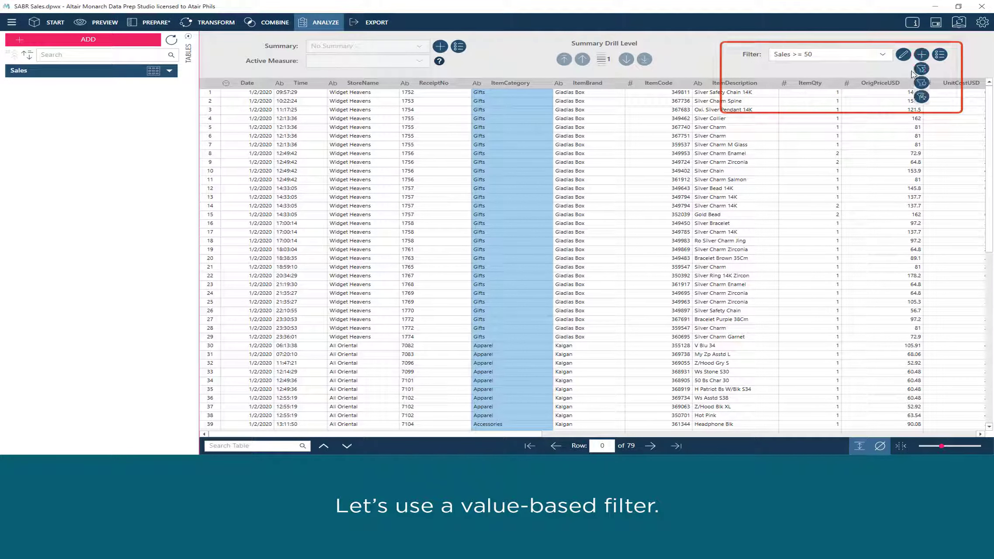
# Step: Create a value filter 'Target categories' on ItemCategory with the value Gif*
pyautogui.click(919, 83)
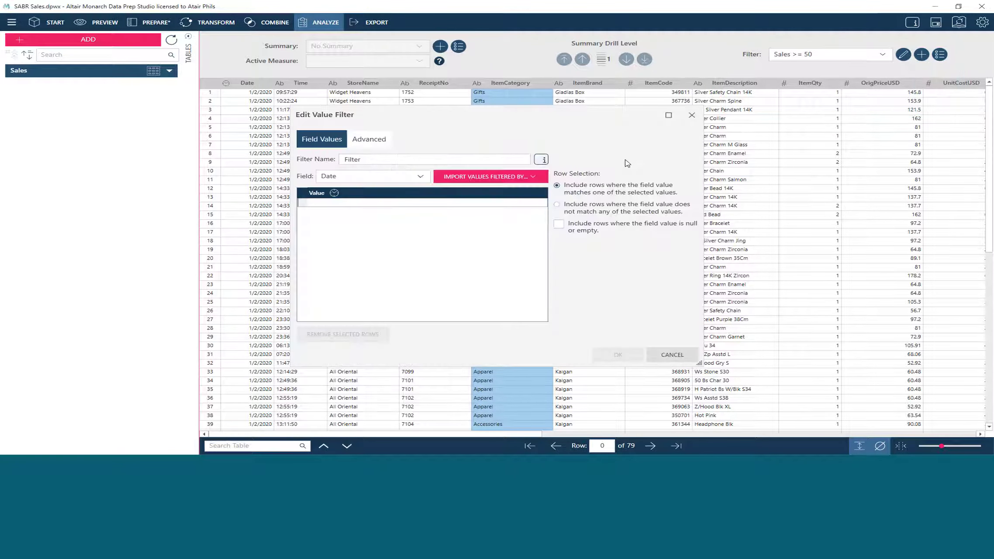
pyautogui.write('Target categories')
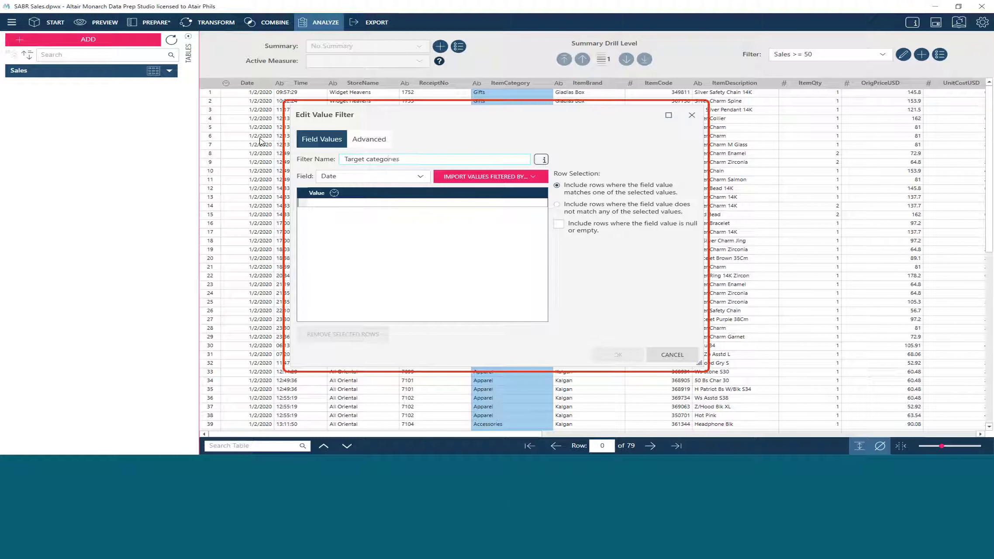
pyautogui.click(406, 177)
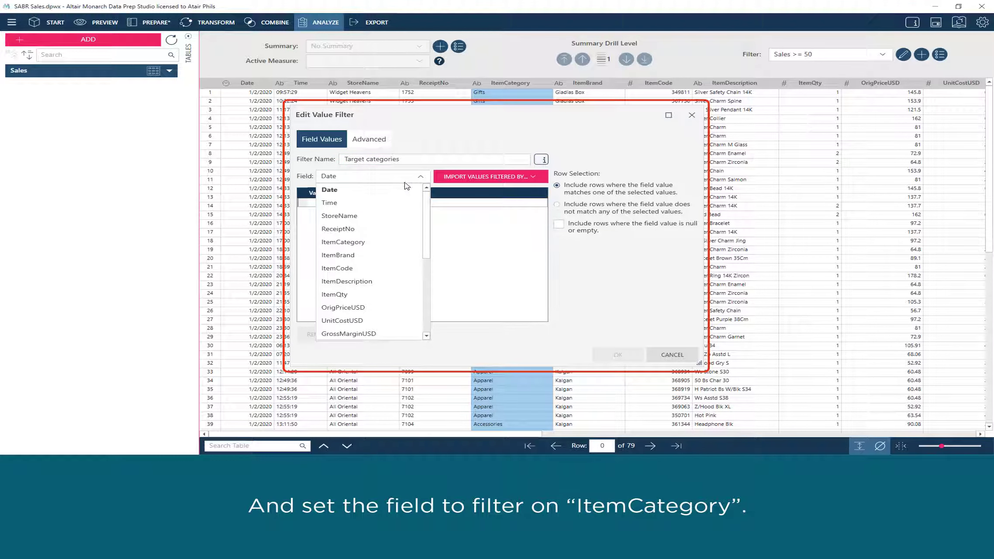
pyautogui.click(377, 243)
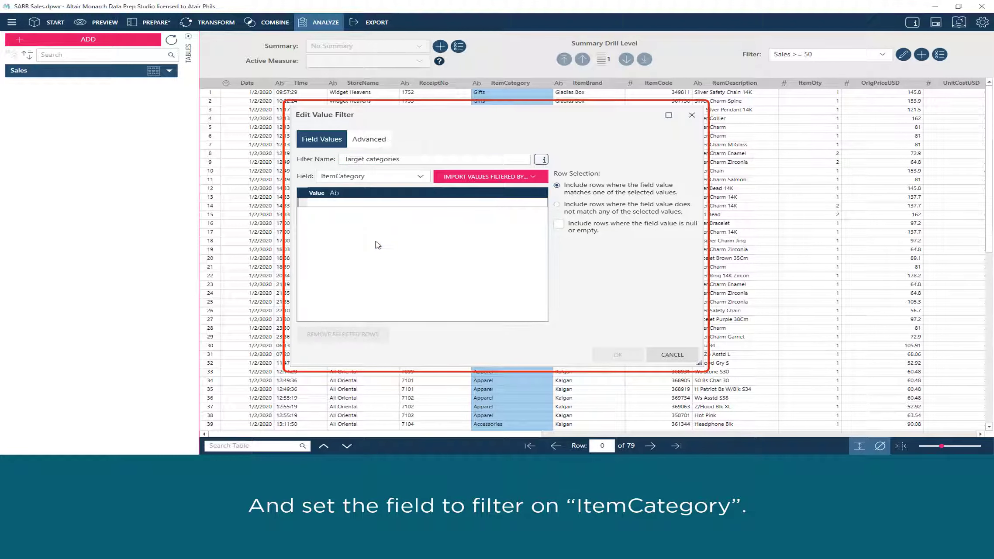
pyautogui.click(378, 203)
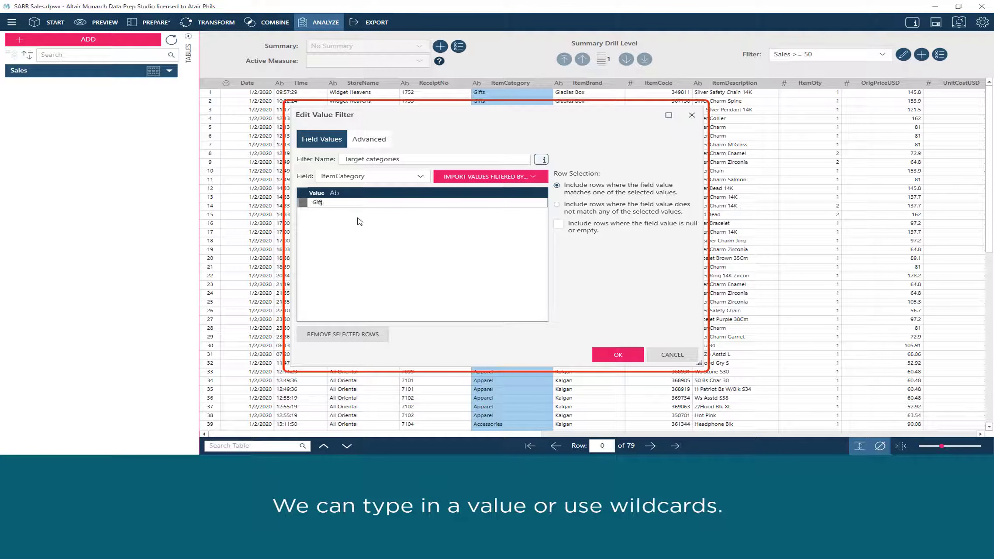
pyautogui.write('Gifts')
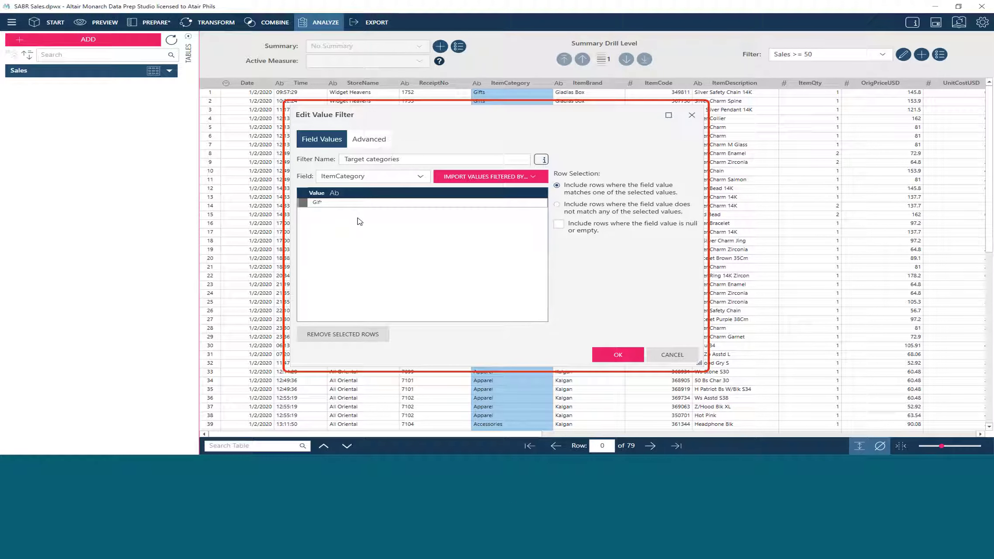
# Step: Import all ItemCategory values into the list using No Filter as the source
pyautogui.click(486, 179)
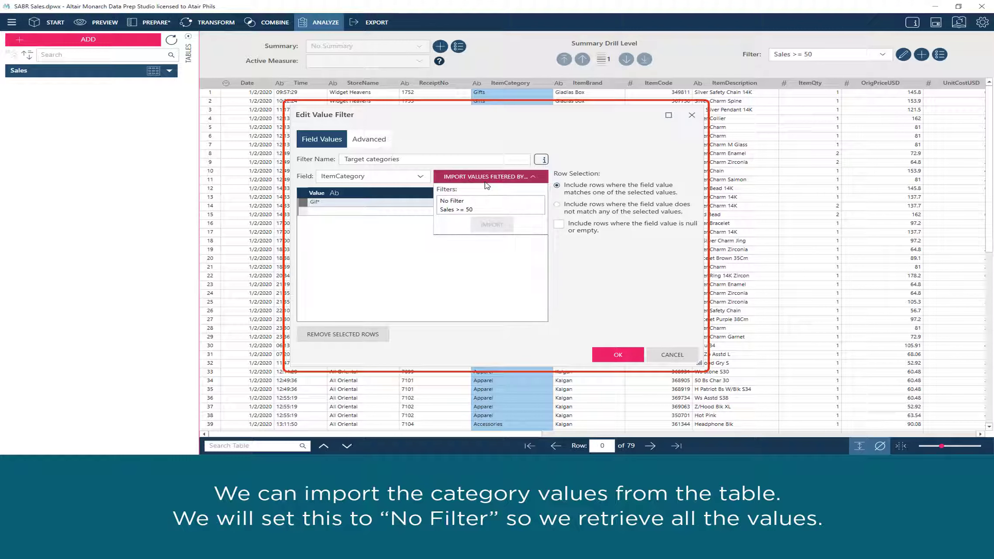
pyautogui.click(487, 204)
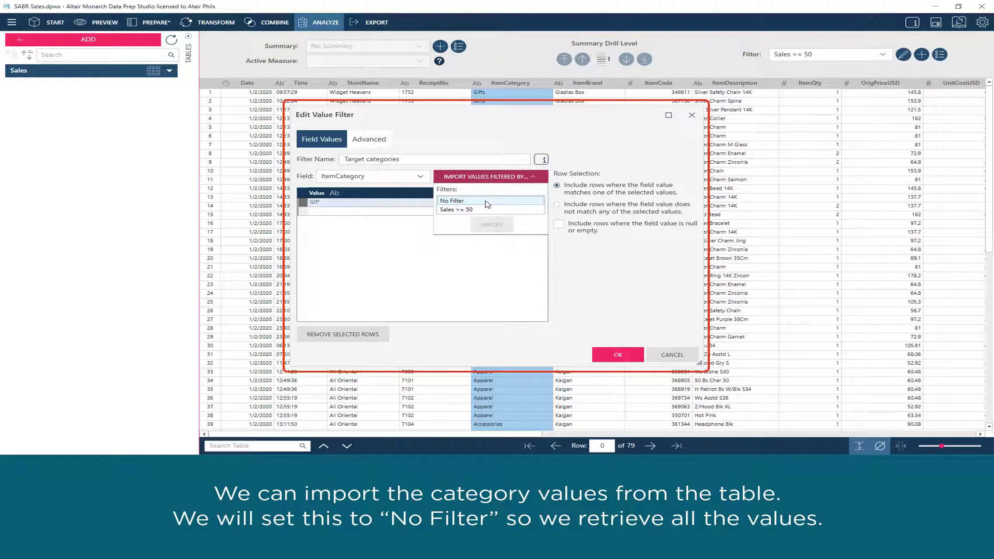
pyautogui.click(488, 204)
pyautogui.click(492, 224)
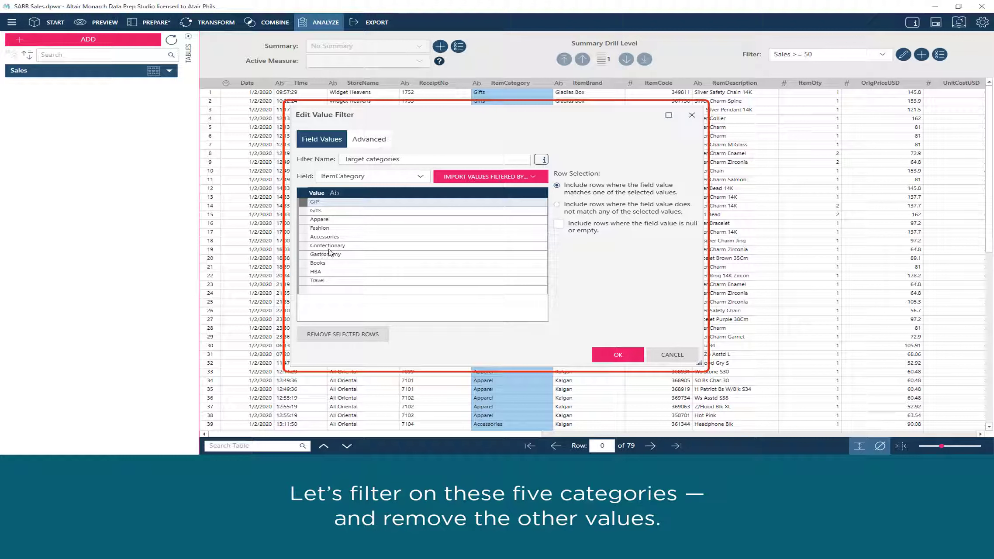
# Step: Remove Gif*, Gifts, Books, HBA and Travel from the value list and apply the filter
pyautogui.keyDown('ctrl'); pyautogui.click(324, 210); pyautogui.keyUp('ctrl')
pyautogui.keyDown('ctrl'); pyautogui.click(318, 263); pyautogui.keyUp('ctrl')
pyautogui.keyDown('ctrl'); pyautogui.click(316, 271); pyautogui.keyUp('ctrl')
pyautogui.keyDown('ctrl'); pyautogui.click(318, 281); pyautogui.keyUp('ctrl')
pyautogui.click(369, 335)
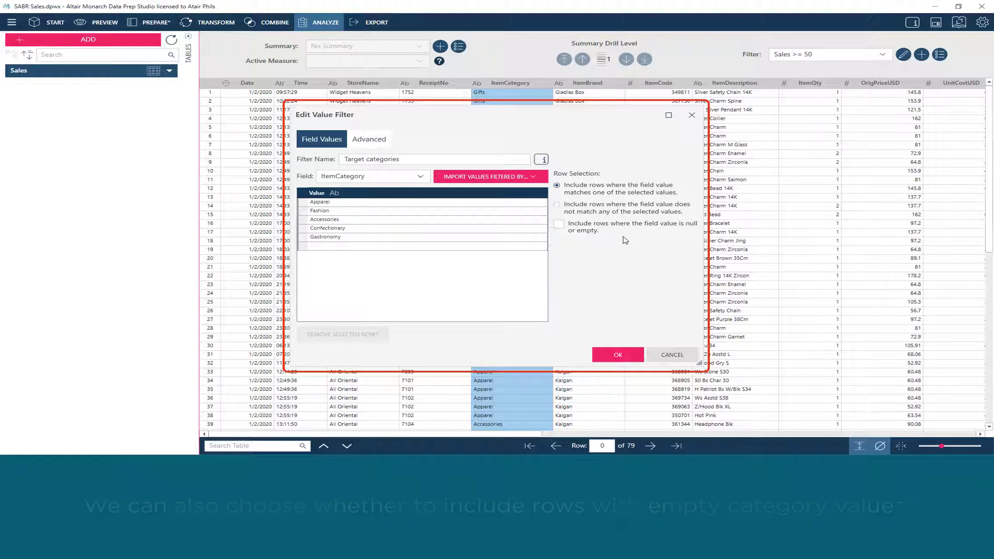
pyautogui.click(372, 140)
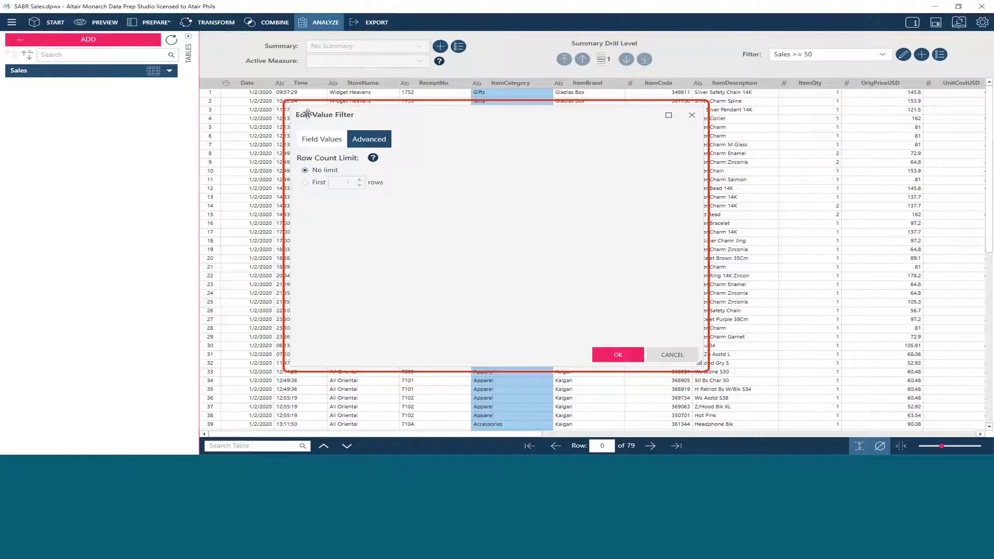
pyautogui.click(316, 144)
pyautogui.click(611, 356)
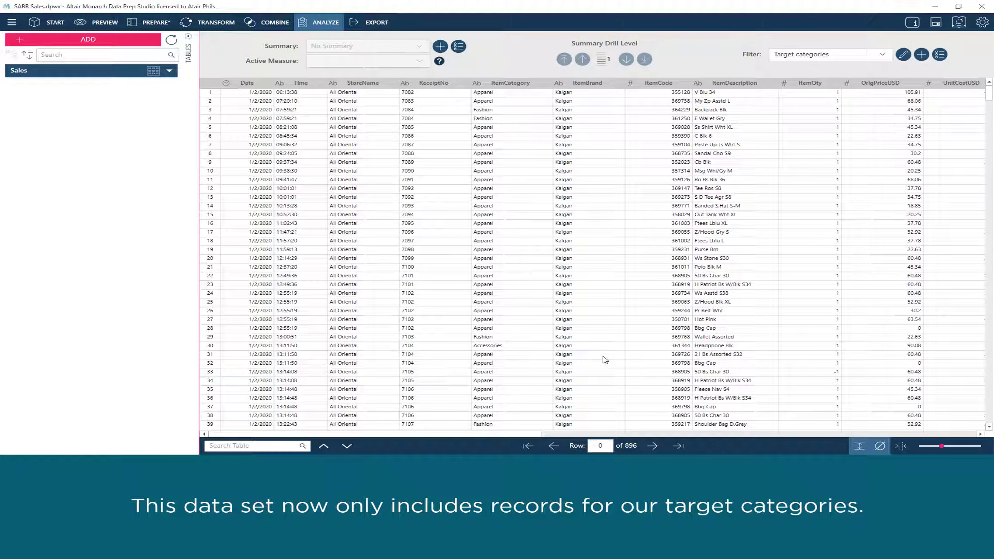
# Step: Select the ItemCategory column to check its values, then start a new compound filter
pyautogui.click(517, 86)
pyautogui.scroll(-10, 506, 276)
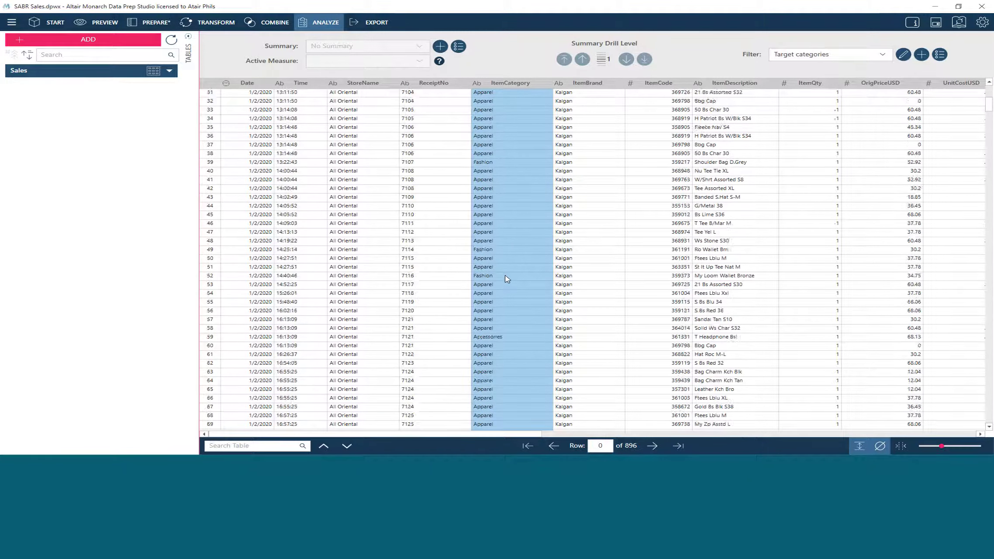
pyautogui.scroll(10, 502, 306)
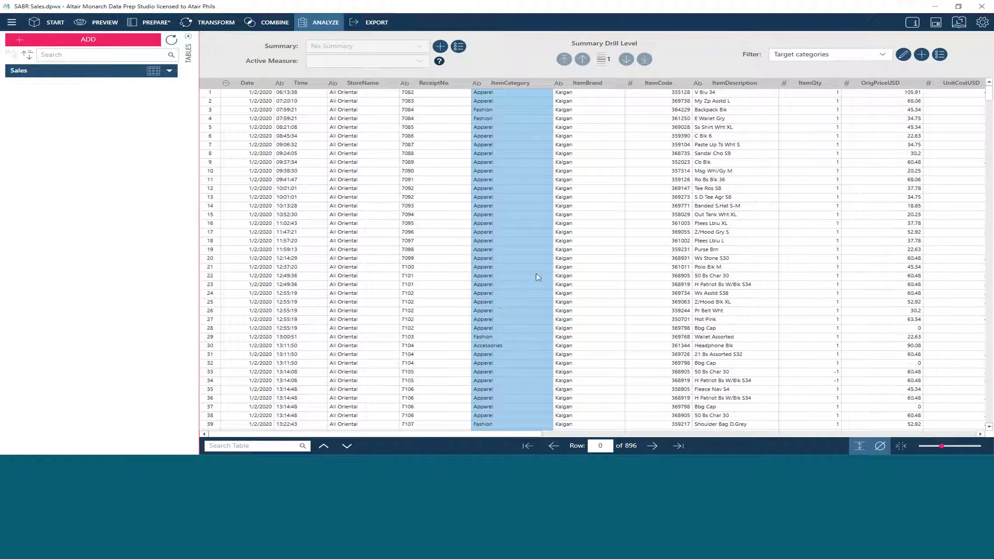
pyautogui.click(920, 54)
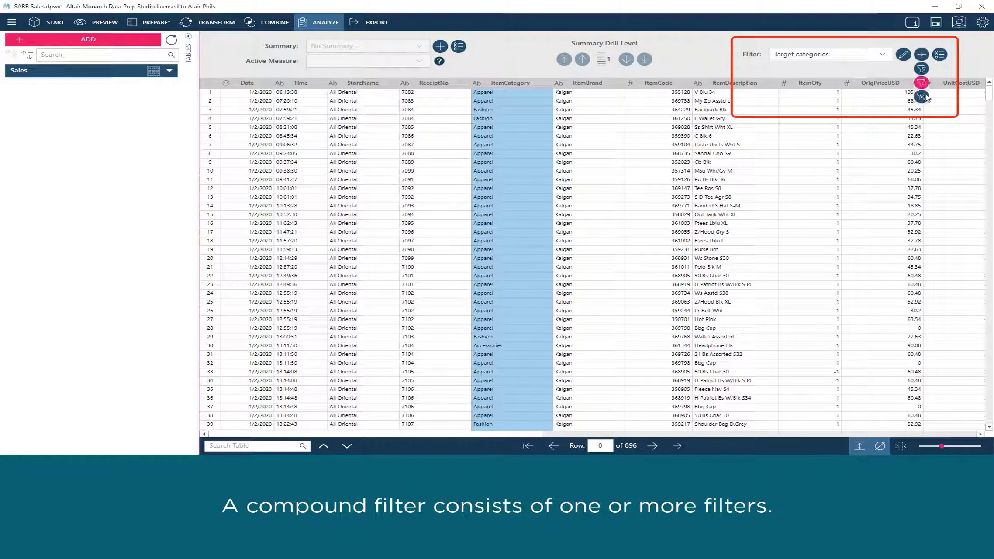
pyautogui.click(922, 97)
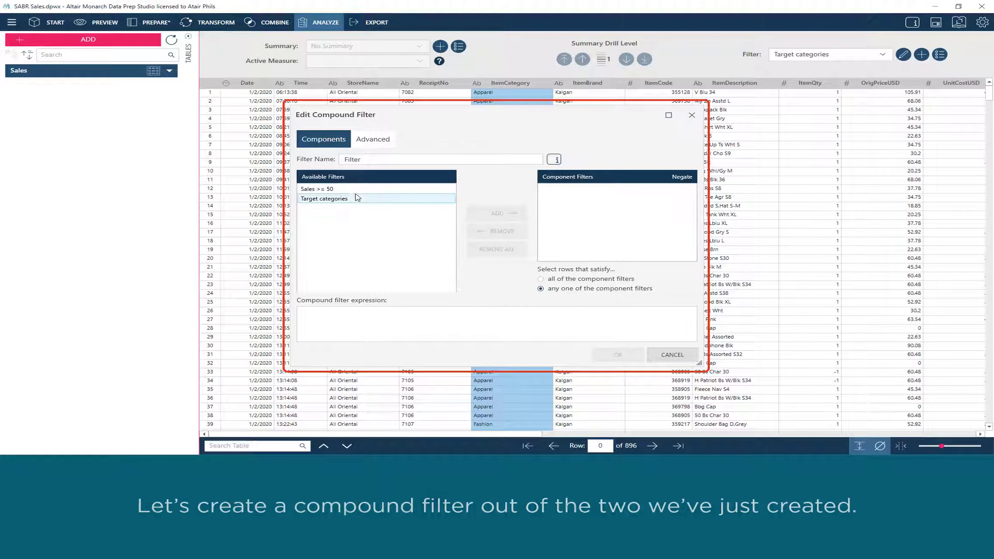
# Step: Add Sales >= 50 and Target categories as components, requiring all of them, without negation
pyautogui.click(331, 189)
pyautogui.click(495, 214)
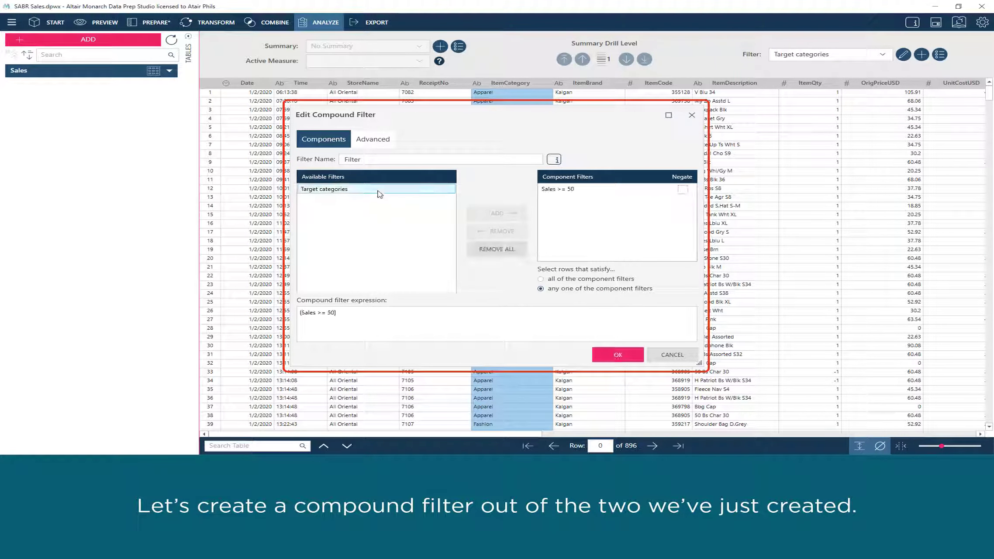
pyautogui.click(405, 193)
pyautogui.click(488, 217)
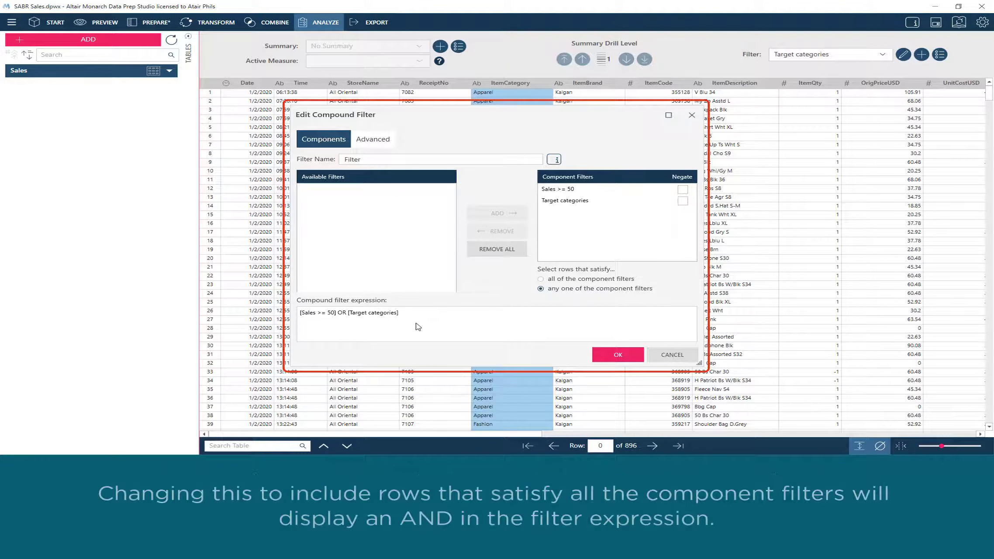
pyautogui.click(592, 279)
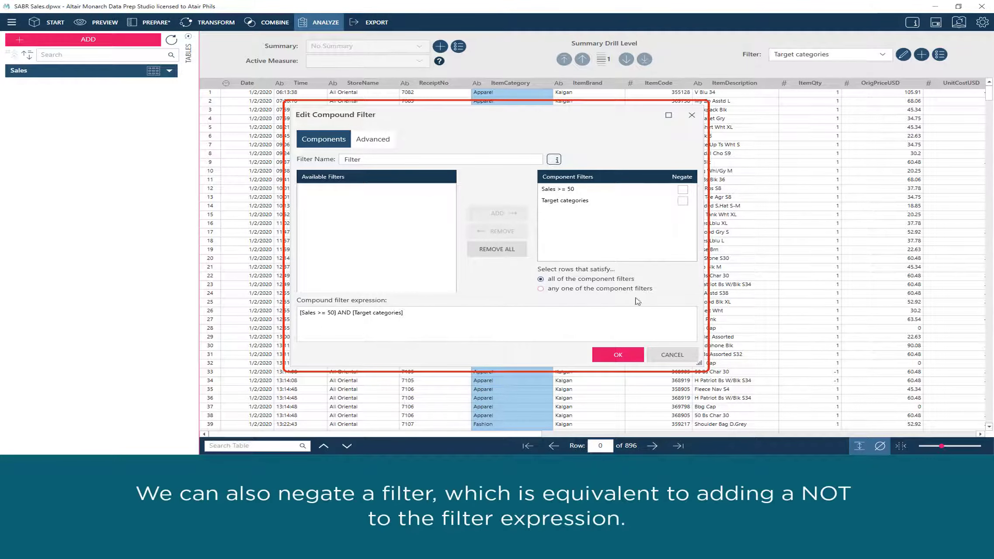
pyautogui.click(683, 190)
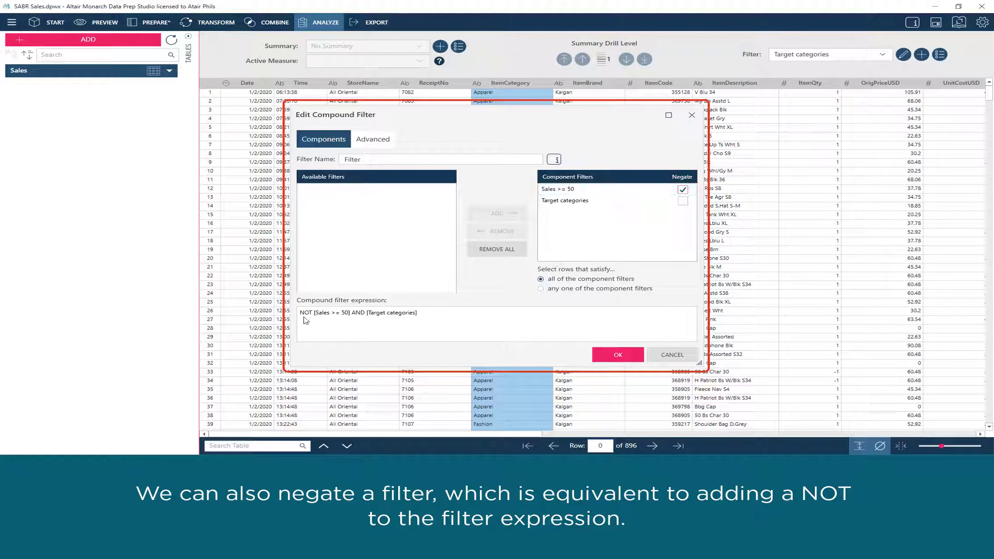
pyautogui.click(683, 189)
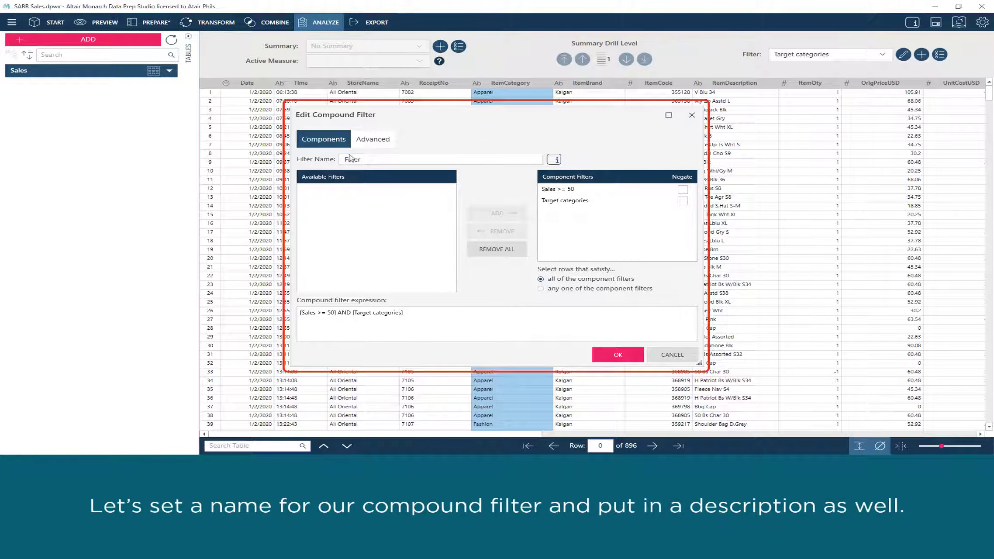
# Step: Name the filter 'Target categories - High sales' with description 'Target categories with item sales'
pyautogui.doubleClick(379, 160)
pyautogui.write('Target categories - High sales')
pyautogui.click(554, 160)
pyautogui.write('Target categories with item sales')
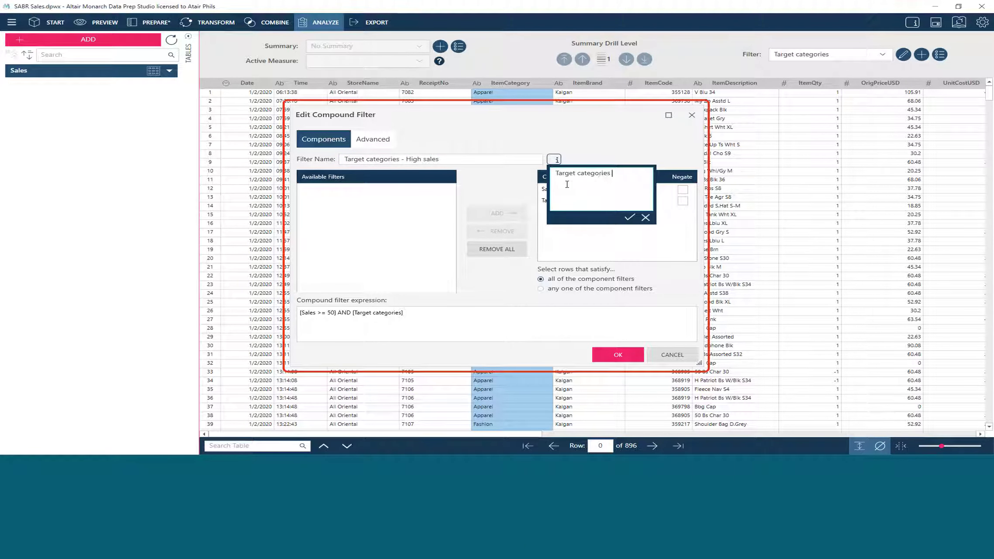
pyautogui.click(629, 217)
# Step: Save the compound filter, then switch the active filter to Target categories and then Sales >= 50
pyautogui.click(598, 360)
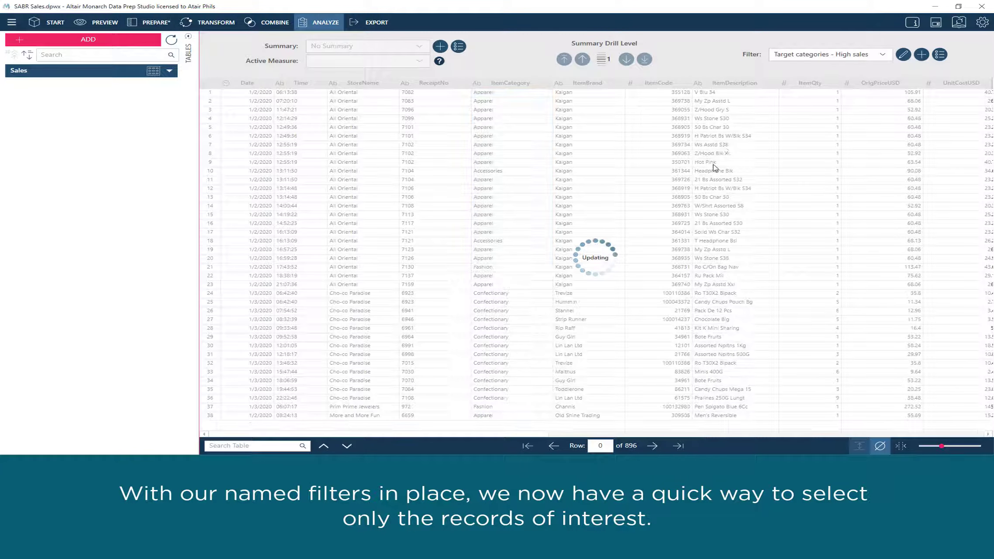
pyautogui.click(846, 56)
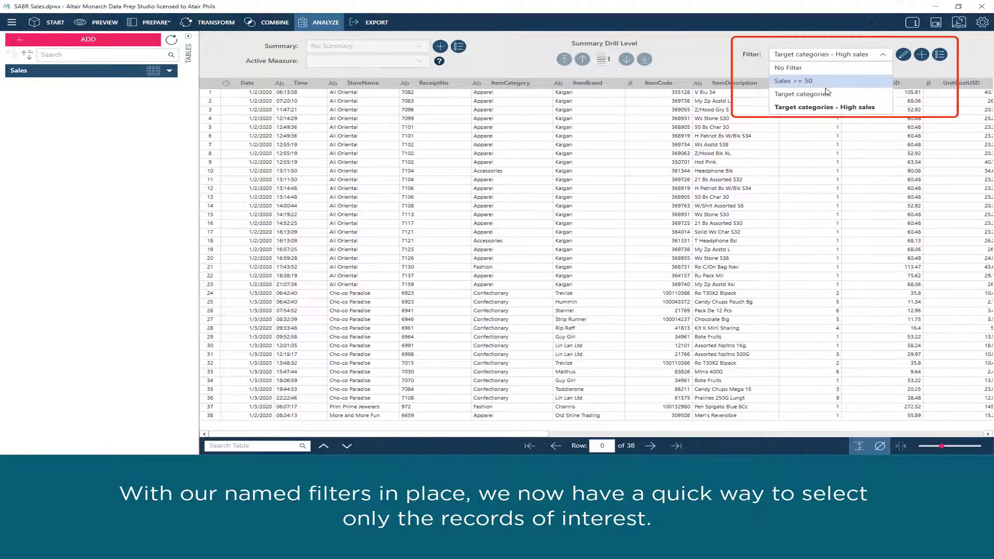
pyautogui.click(825, 94)
pyautogui.click(844, 54)
pyautogui.click(821, 80)
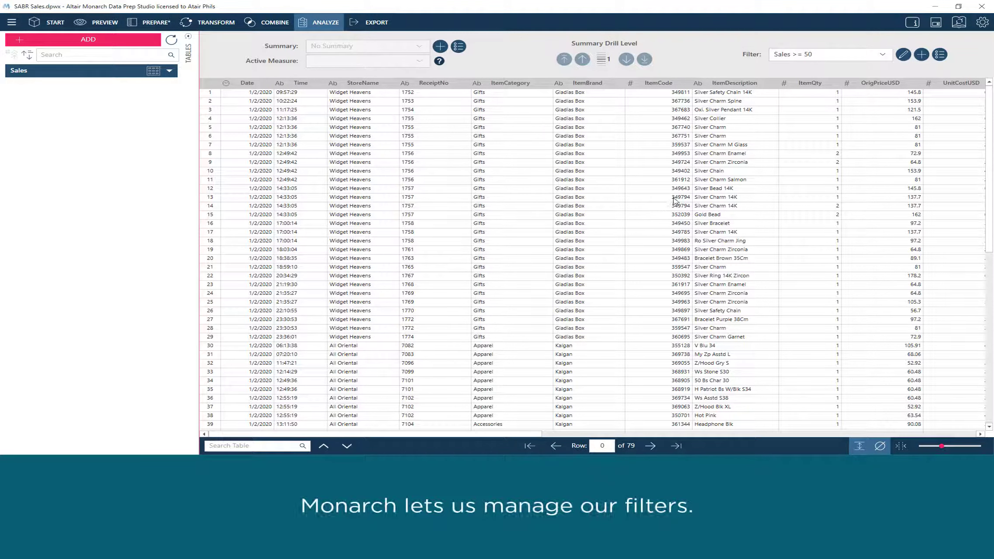
# Step: Duplicate the 'Target categories - High sales' compound filter and edit the copy
pyautogui.click(939, 55)
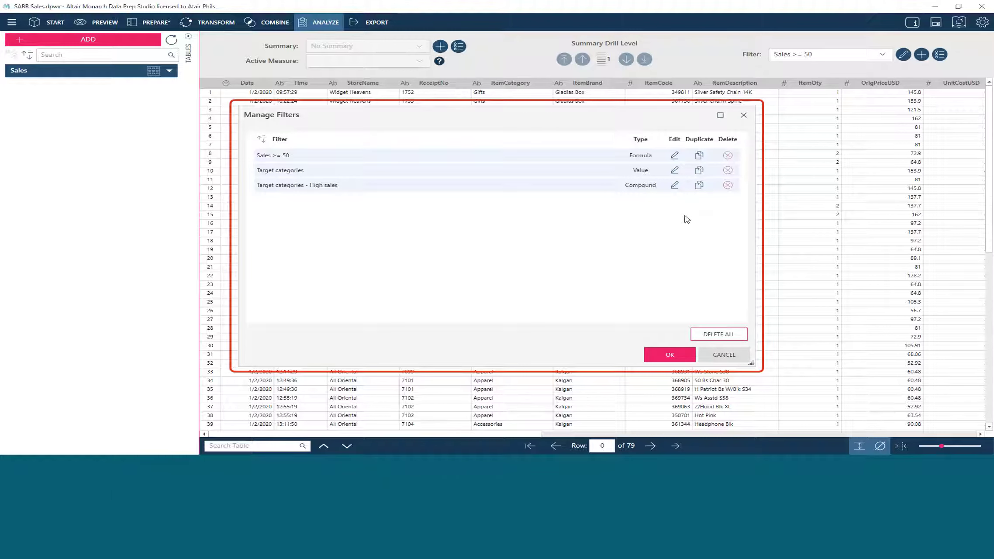
pyautogui.click(699, 185)
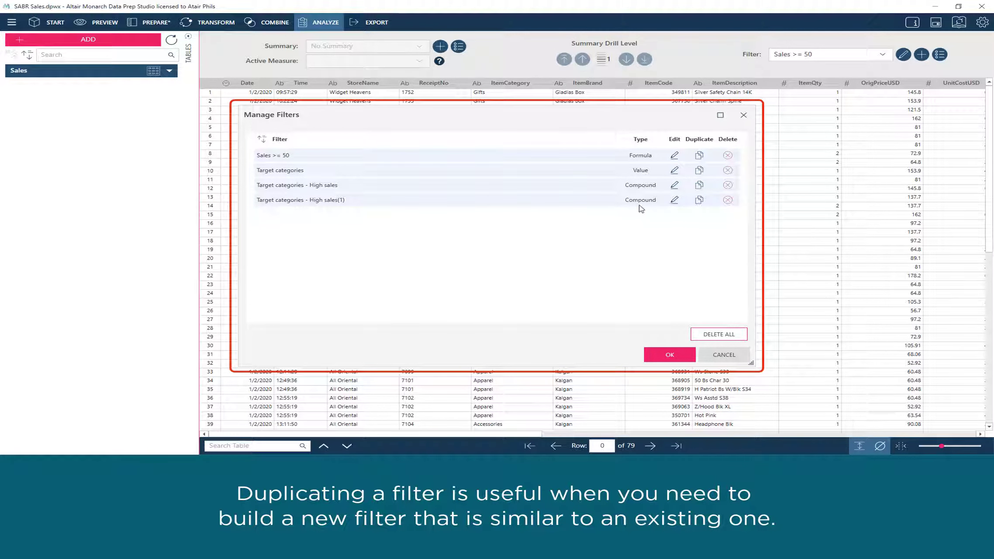
pyautogui.click(674, 200)
# Step: Rename the copy 'Target categories - Low sales', negate Sales >= 50, and apply it
pyautogui.moveTo(447, 159); pyautogui.dragTo(406, 158)
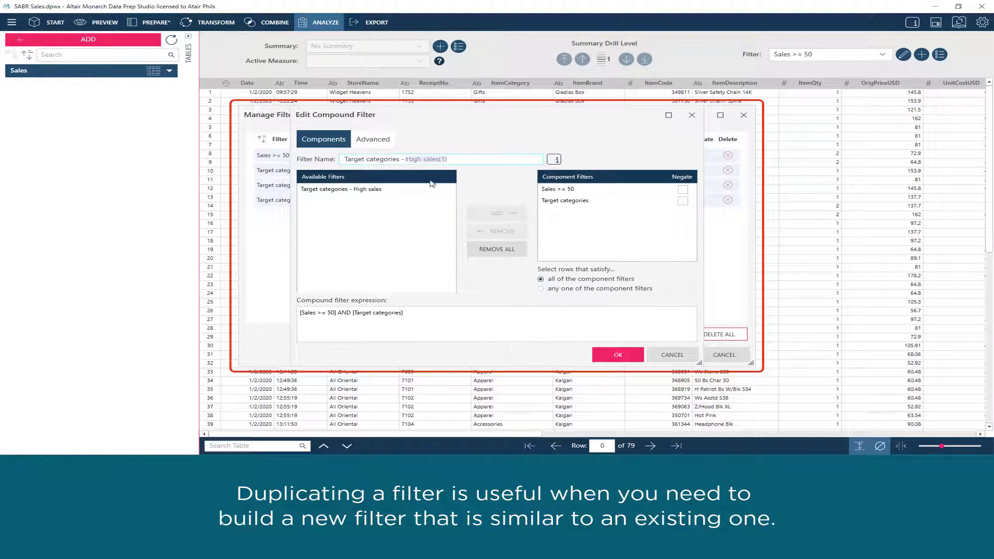
pyautogui.write('Low sa')
pyautogui.click(682, 189)
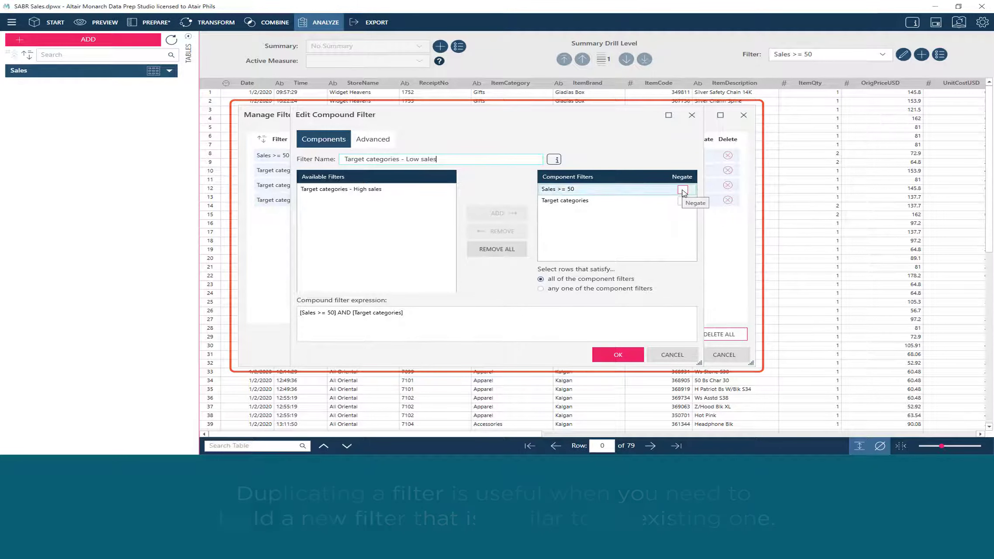
pyautogui.click(624, 356)
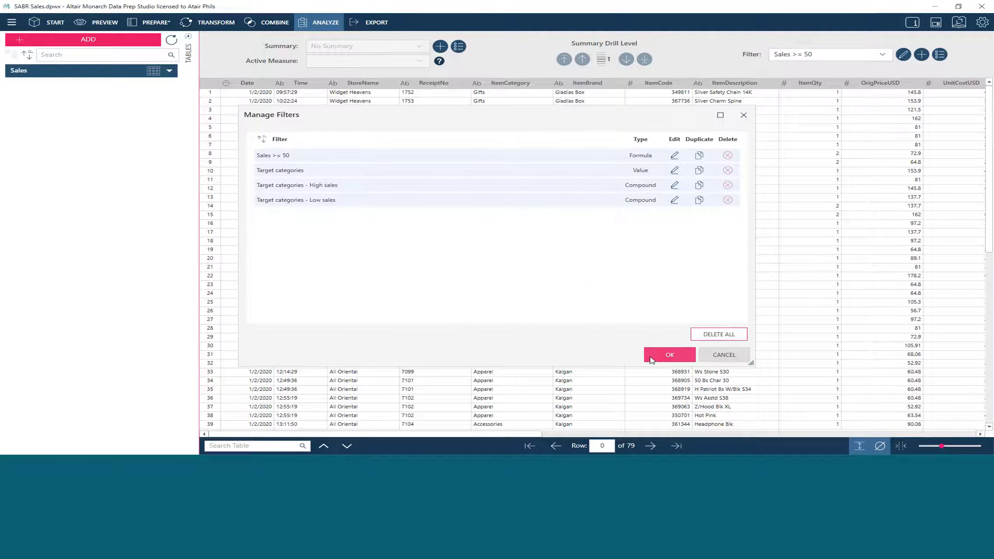
pyautogui.click(668, 355)
pyautogui.click(886, 54)
pyautogui.click(873, 121)
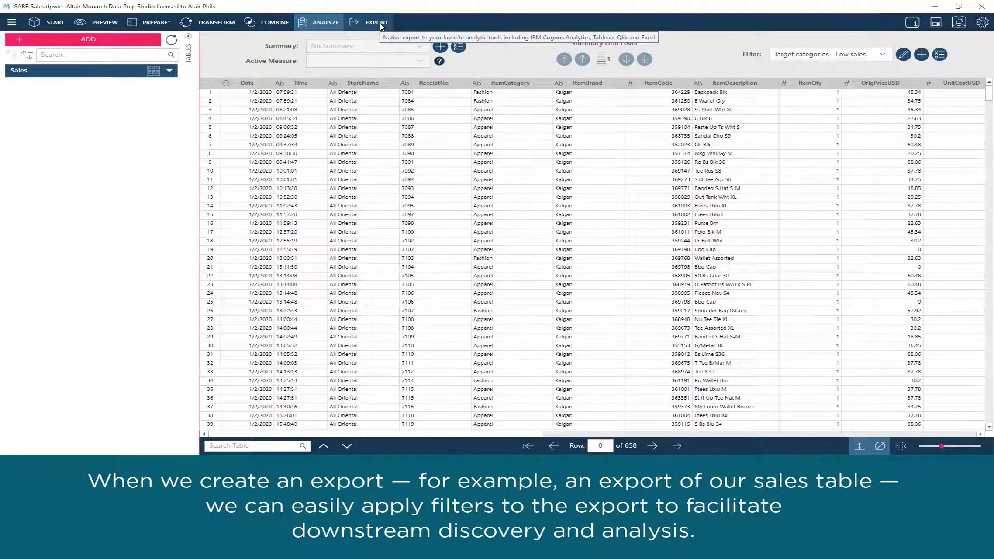
# Step: Add a CSV export of the Sales table using the 'Target categories - High sales' filter
pyautogui.click(381, 23)
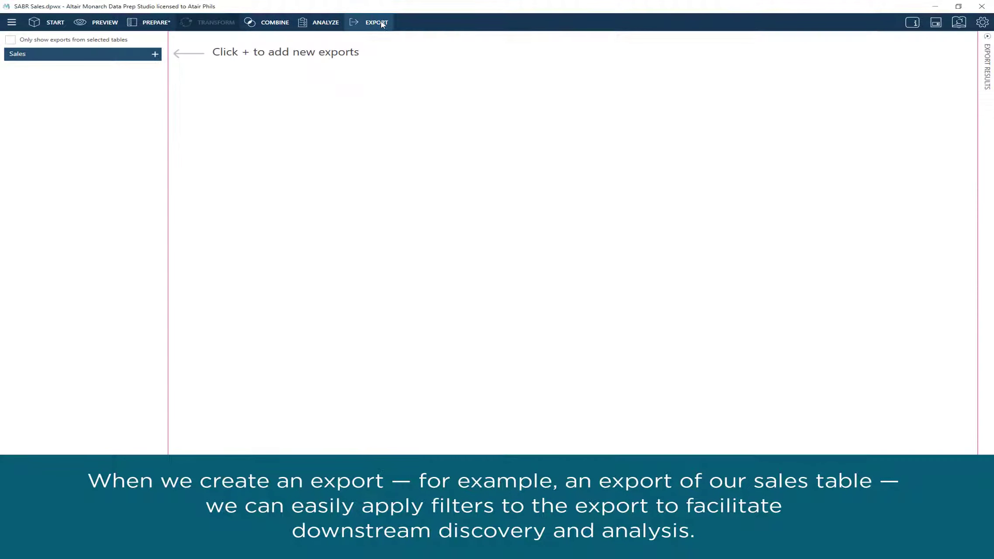
pyautogui.click(155, 53)
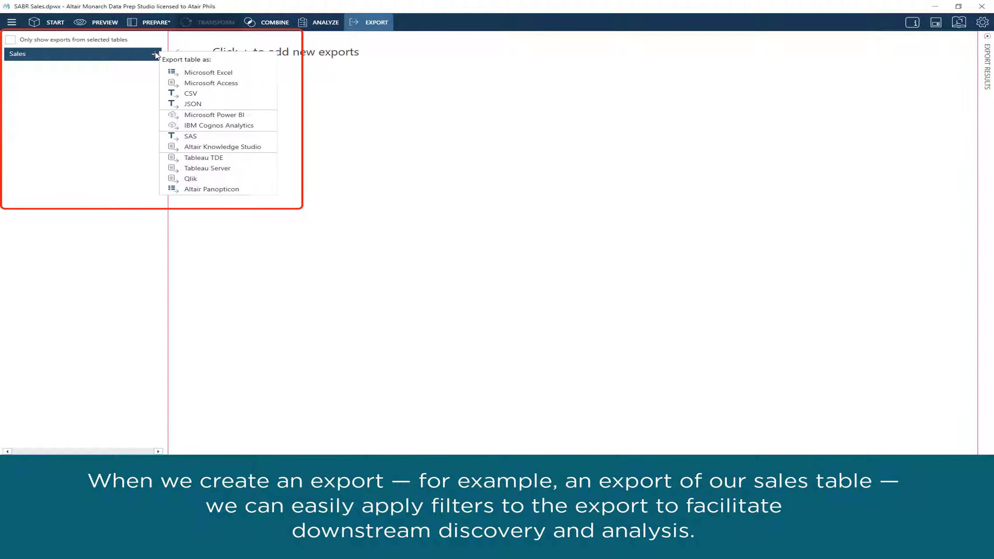
pyautogui.click(191, 94)
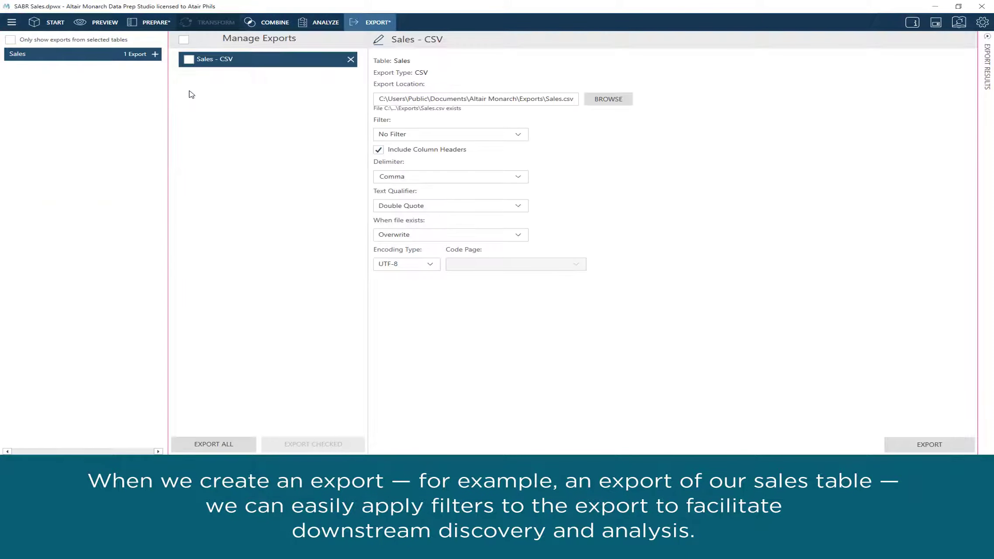
pyautogui.click(460, 136)
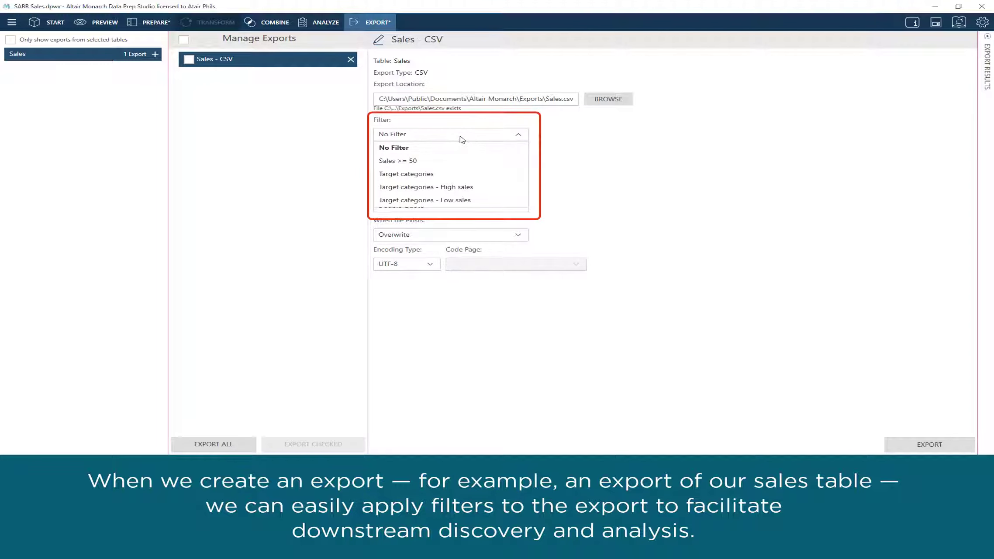
pyautogui.click(472, 187)
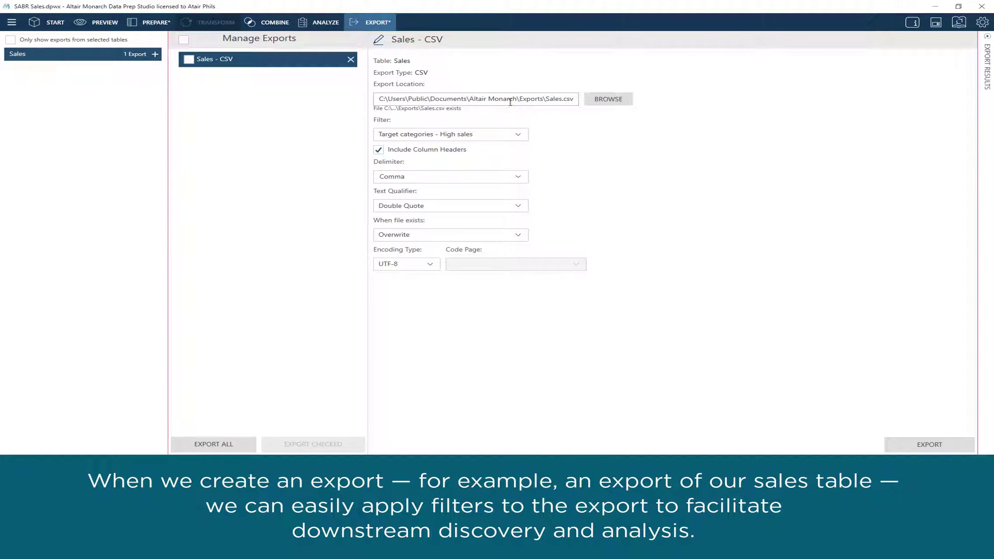